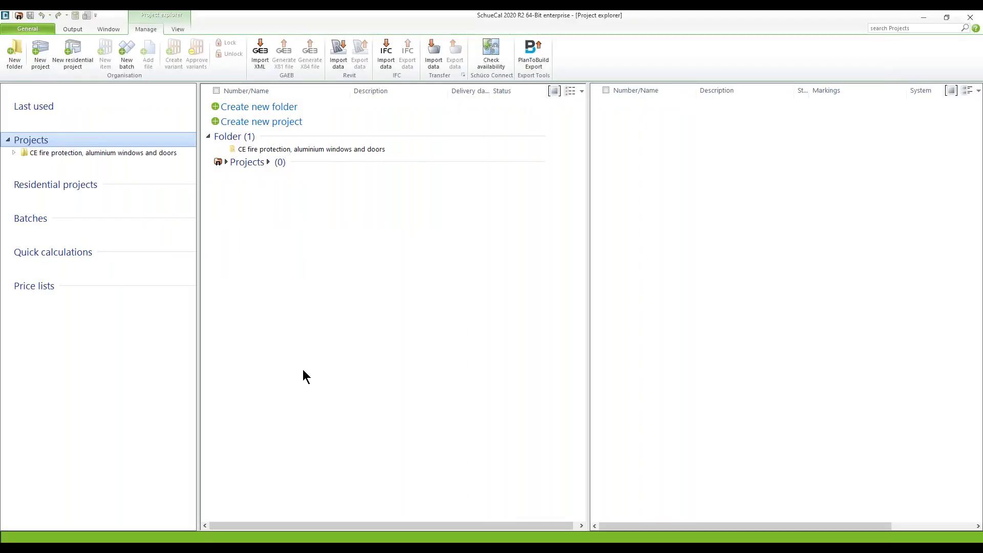
# Create project 0001 with the description 'Laminated glass' and open it.
pyautogui.click(278, 124)
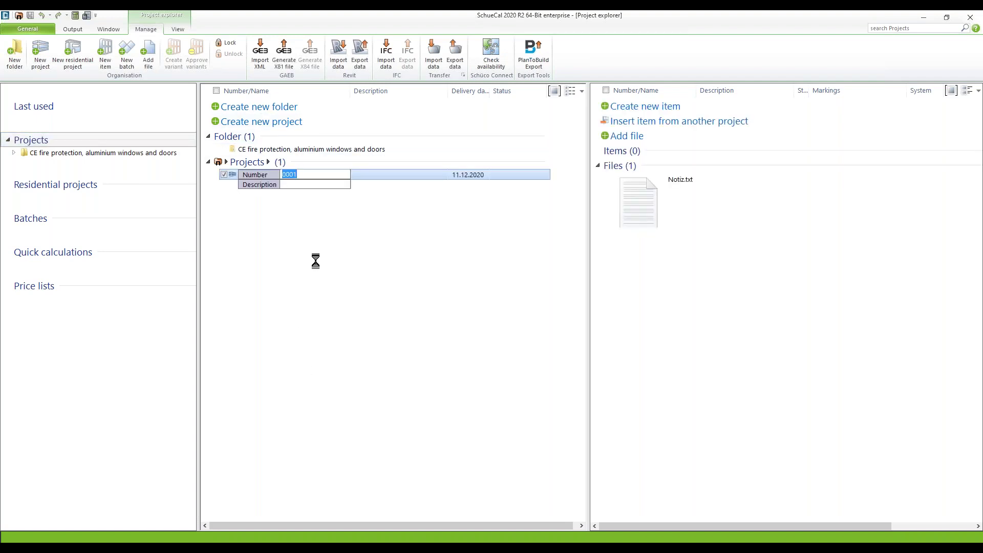
pyautogui.click(317, 185)
pyautogui.write('Lamina')
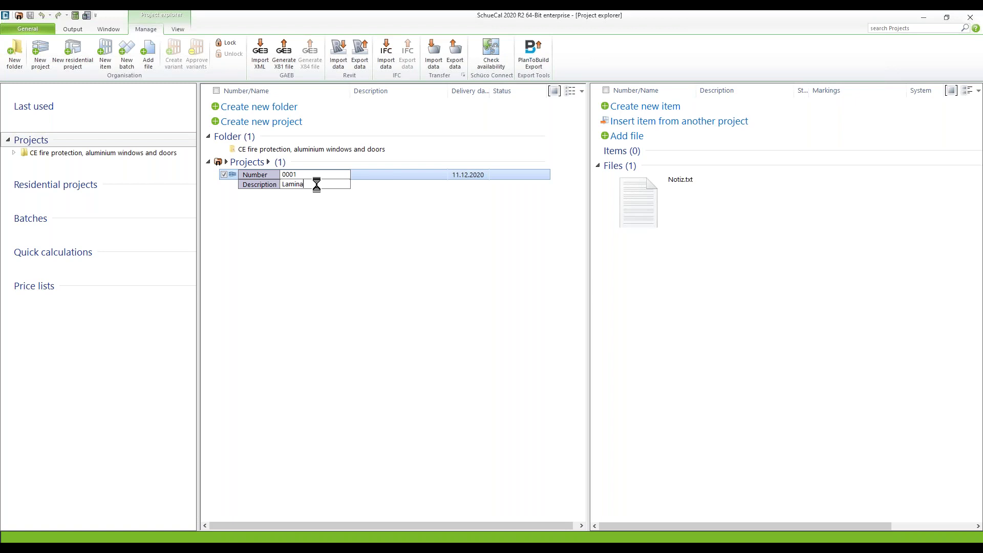
pyautogui.write('ted glass')
pyautogui.press('Return')
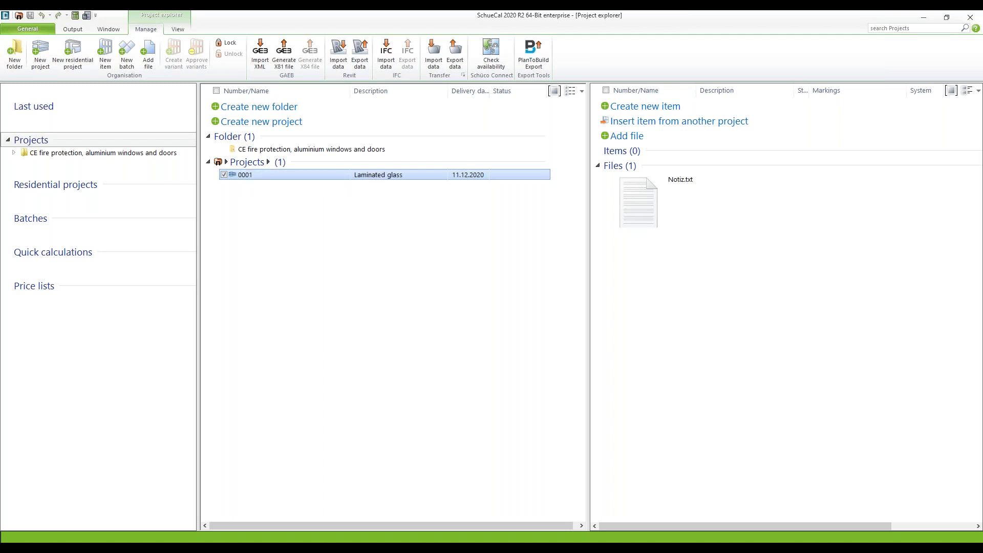
pyautogui.doubleClick(305, 177)
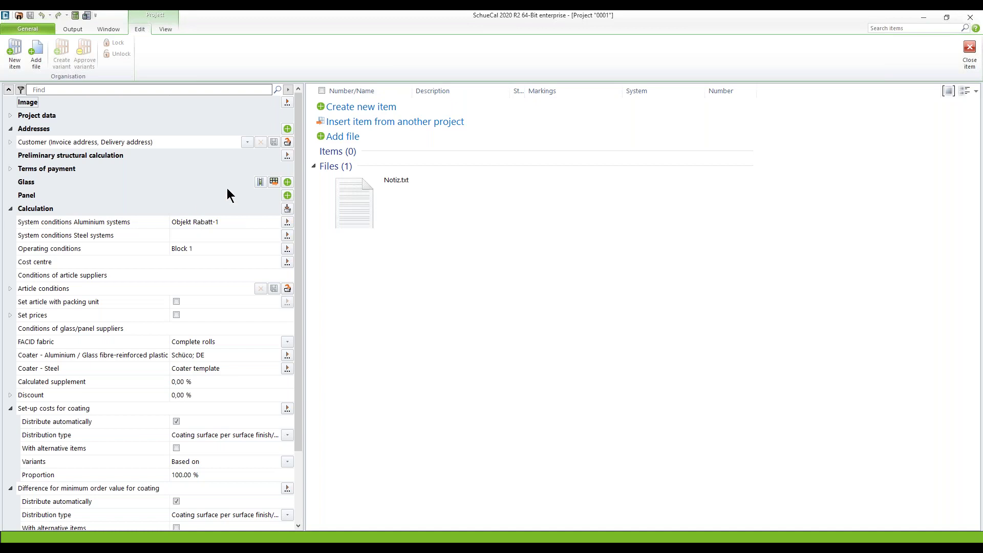
# Add glass T1 to the project and assign it the Bielefeld glass supplier.
pyautogui.click(287, 183)
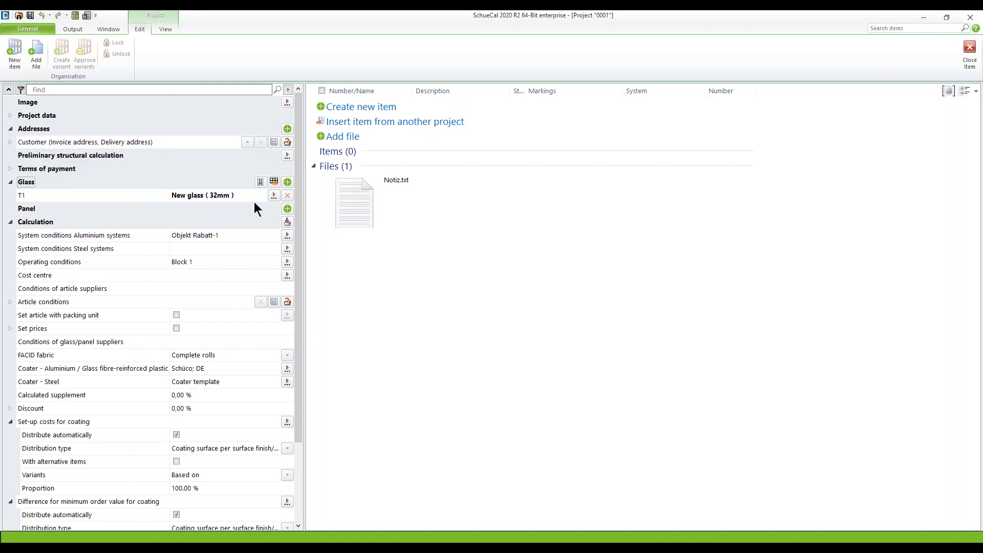
pyautogui.click(273, 195)
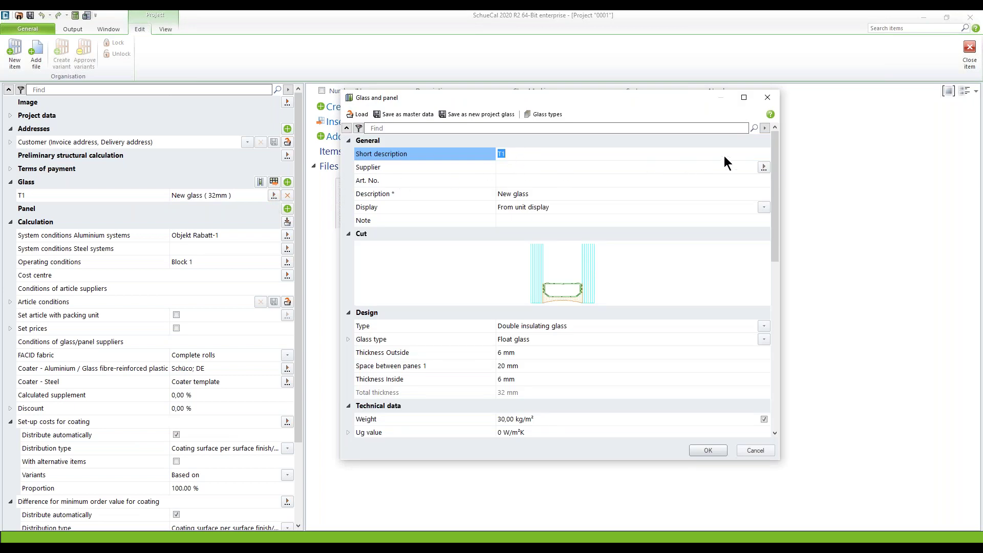
pyautogui.click(763, 167)
pyautogui.click(197, 161)
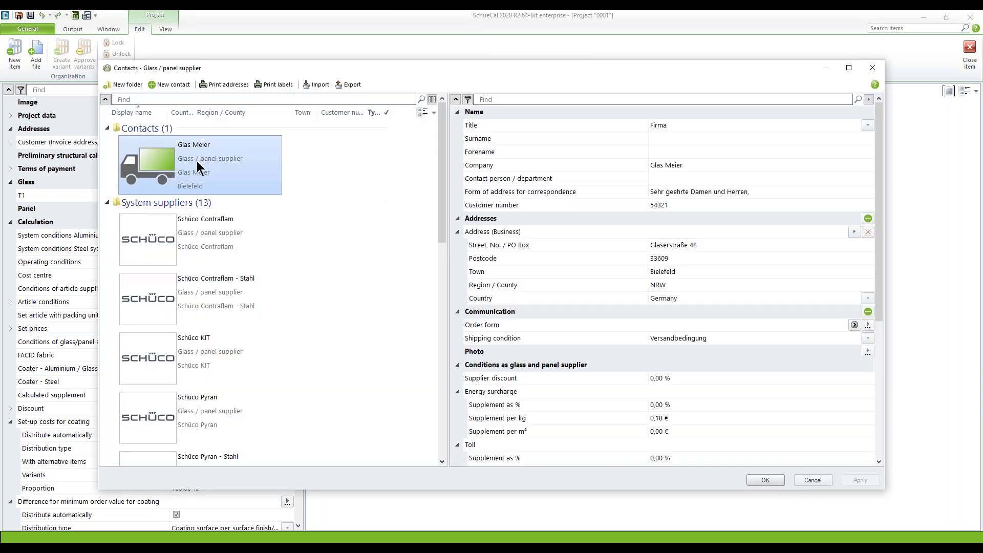
pyautogui.click(767, 480)
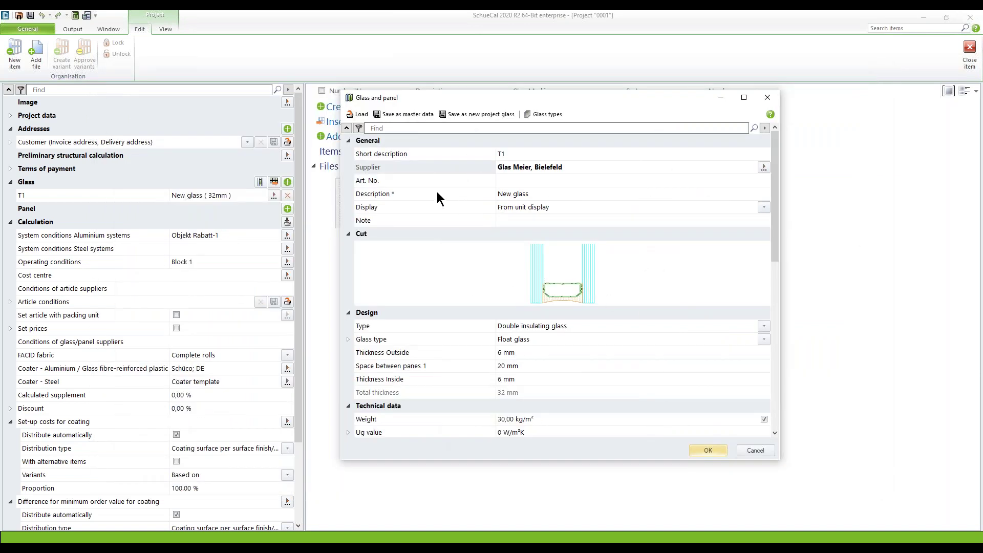
pyautogui.click(536, 179)
pyautogui.click(543, 193)
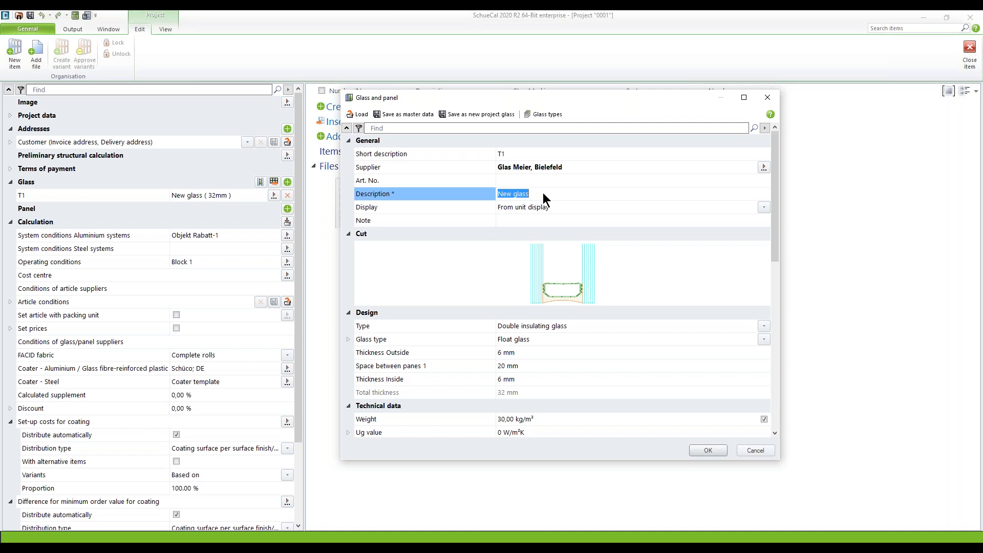
# Describe T1 as 'Float -4mm - foil 0,76mm - float glass 4mm' with display set to defined.
pyautogui.write('Floa')
pyautogui.write('0,76mm - fo')
pyautogui.press('BackSpace')
pyautogui.write('loat glass 4mm')
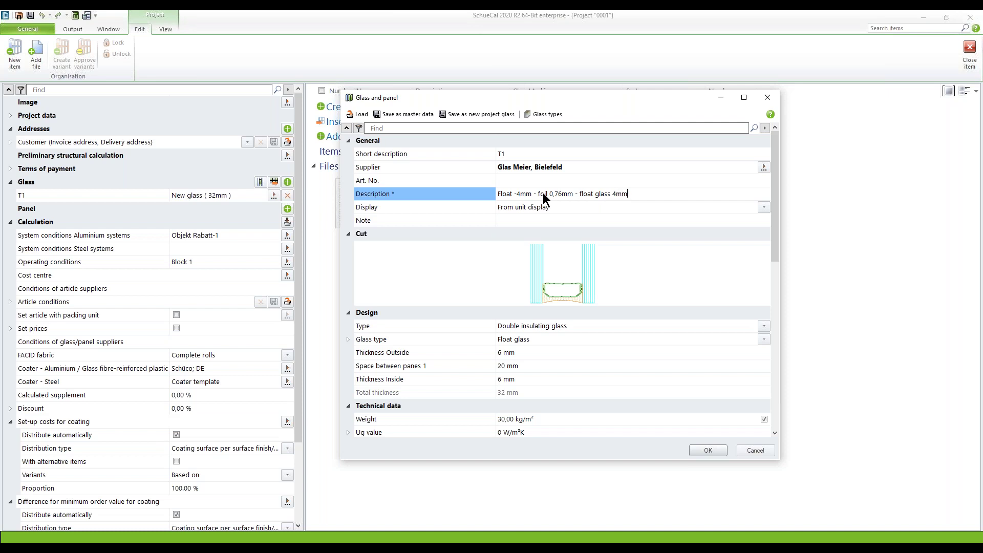
pyautogui.press('Return')
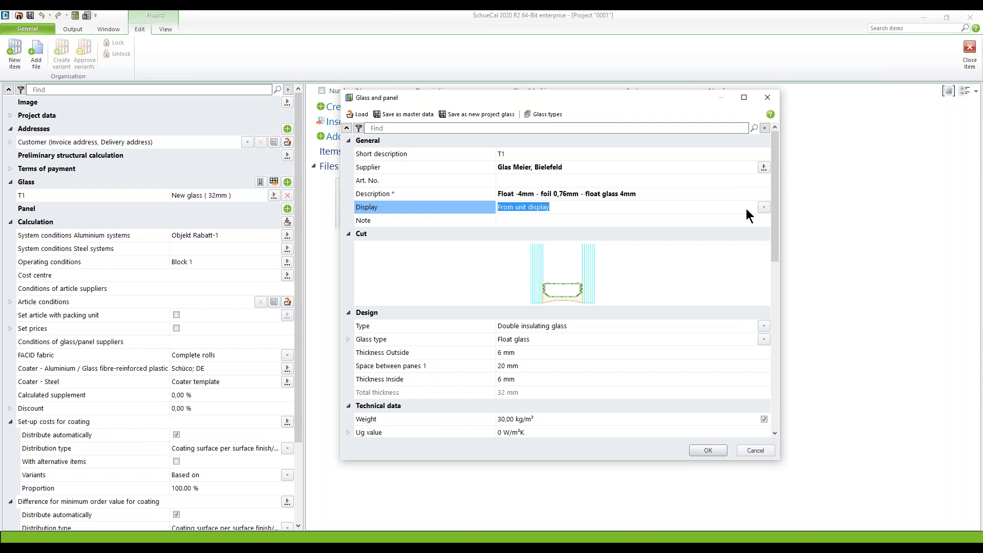
pyautogui.click(763, 206)
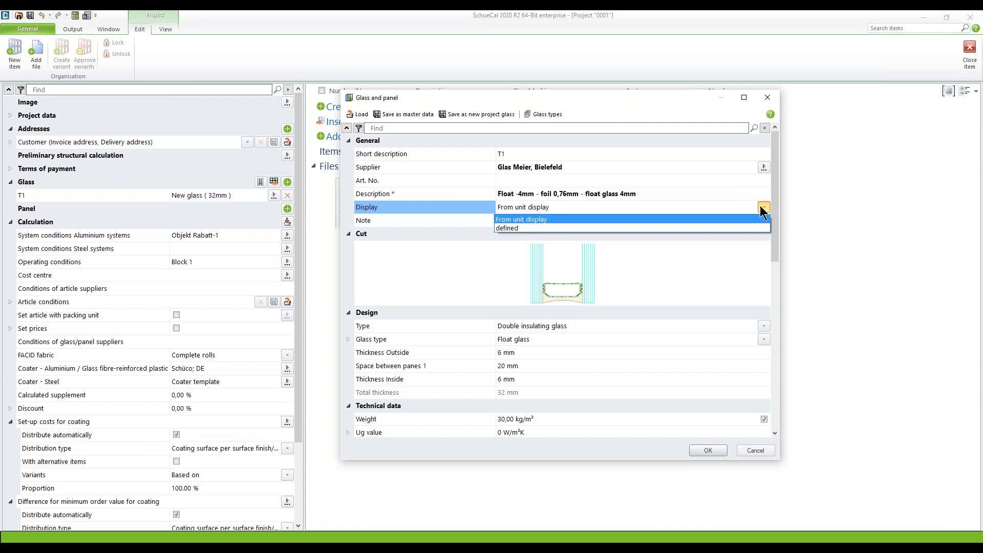
pyautogui.click(643, 225)
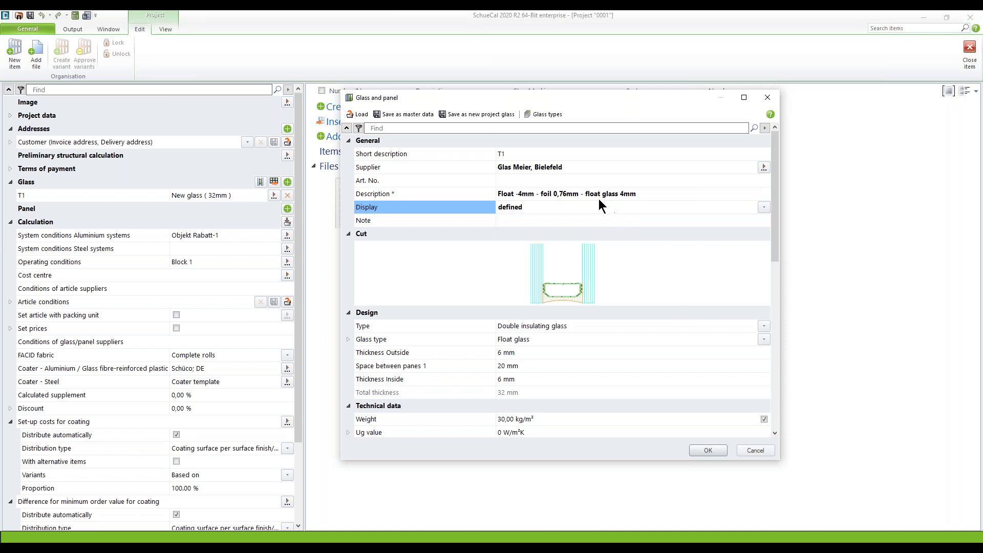
# Create a new custom foil type named 'PVB foil 0,76'.
pyautogui.click(553, 114)
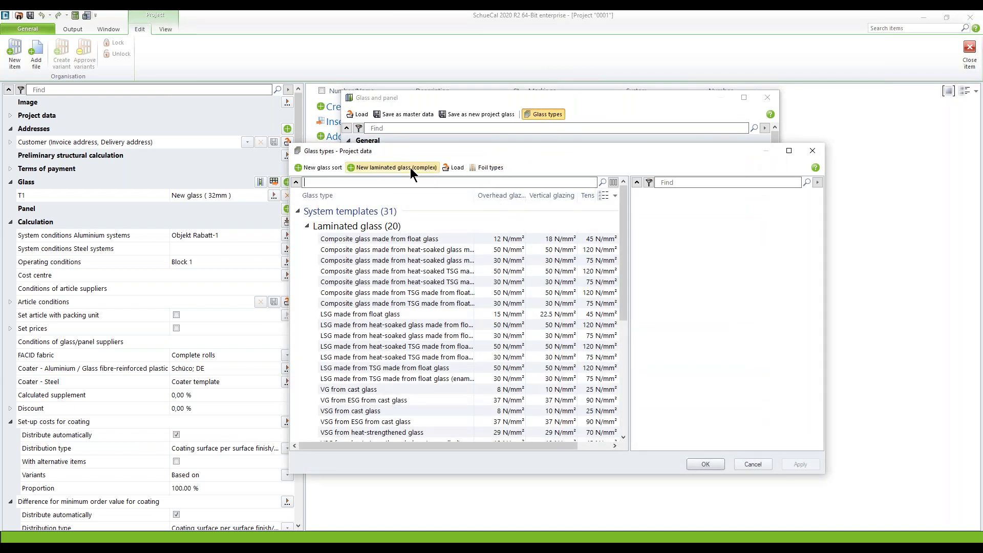
pyautogui.click(482, 167)
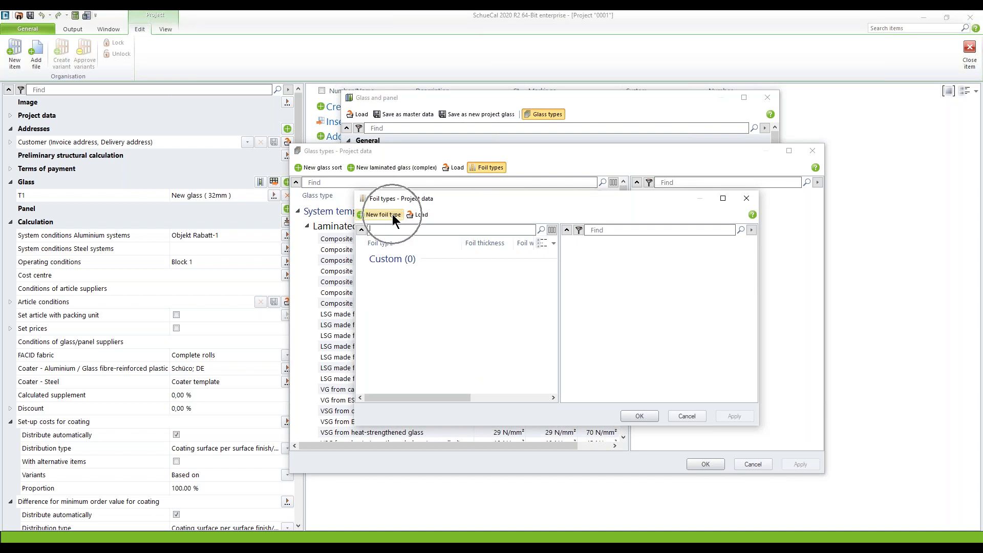
pyautogui.click(392, 214)
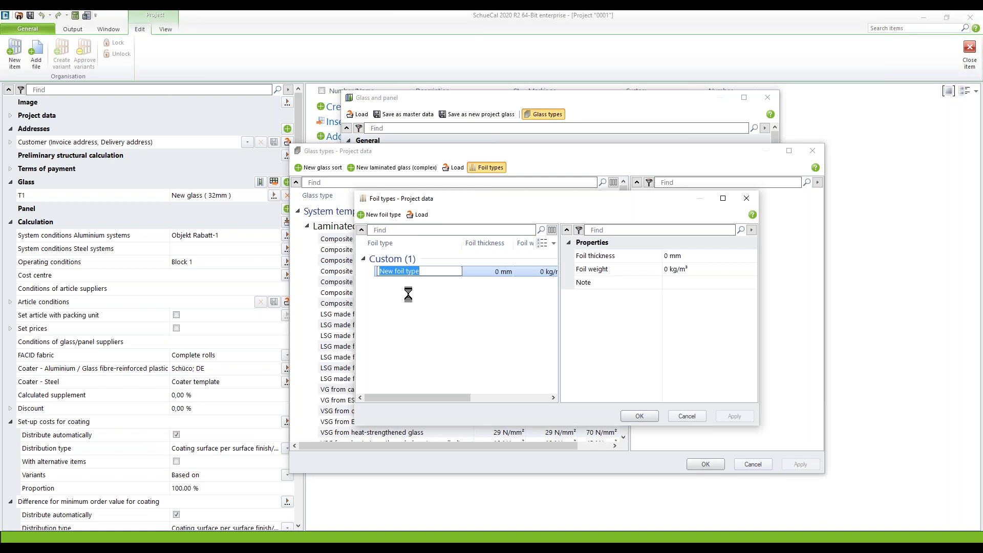
pyautogui.write('PVB foil 0,76')
pyautogui.press('Return')
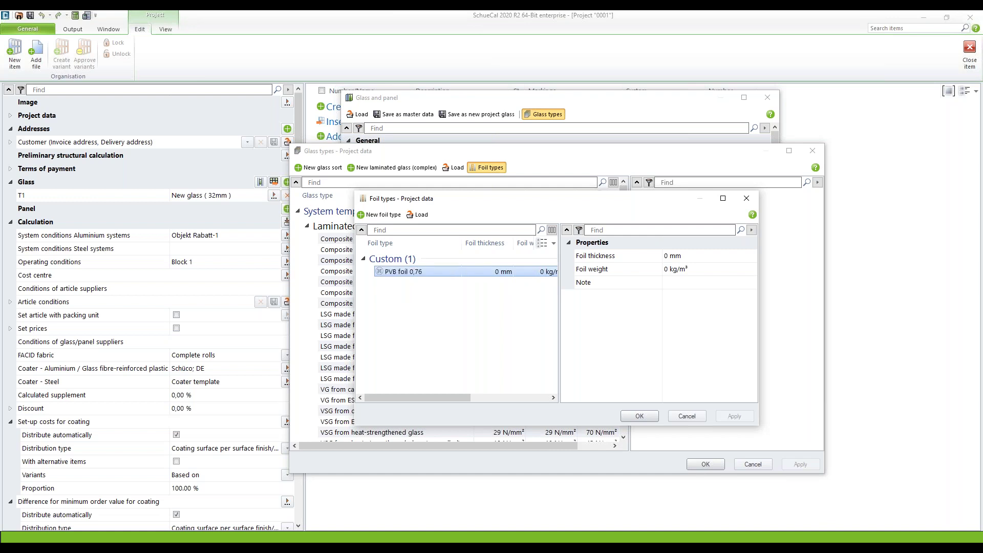
# Give the foil 0,76 mm thickness, weight 40 and note 'PVB foil', then apply.
pyautogui.click(687, 255)
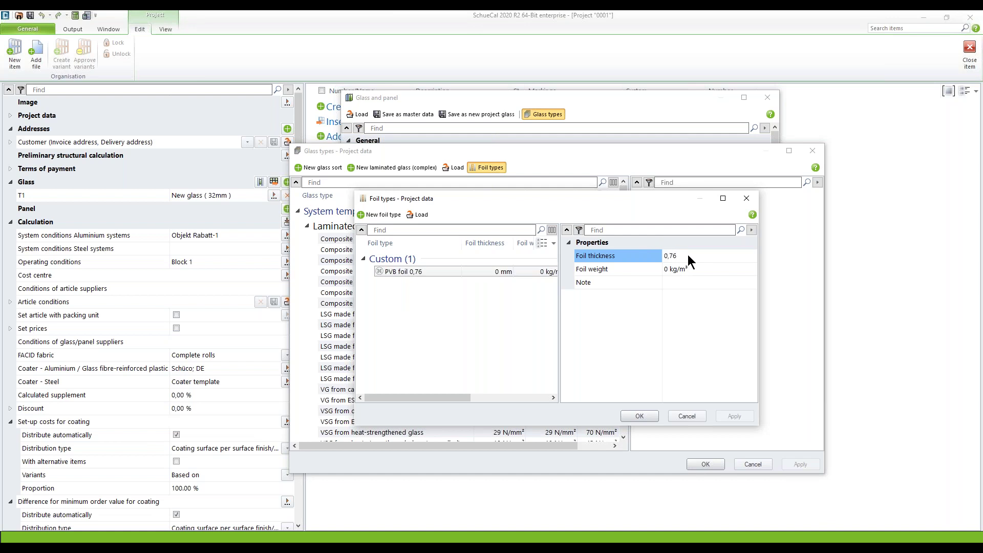
pyautogui.write('0,76')
pyautogui.press('Tab')
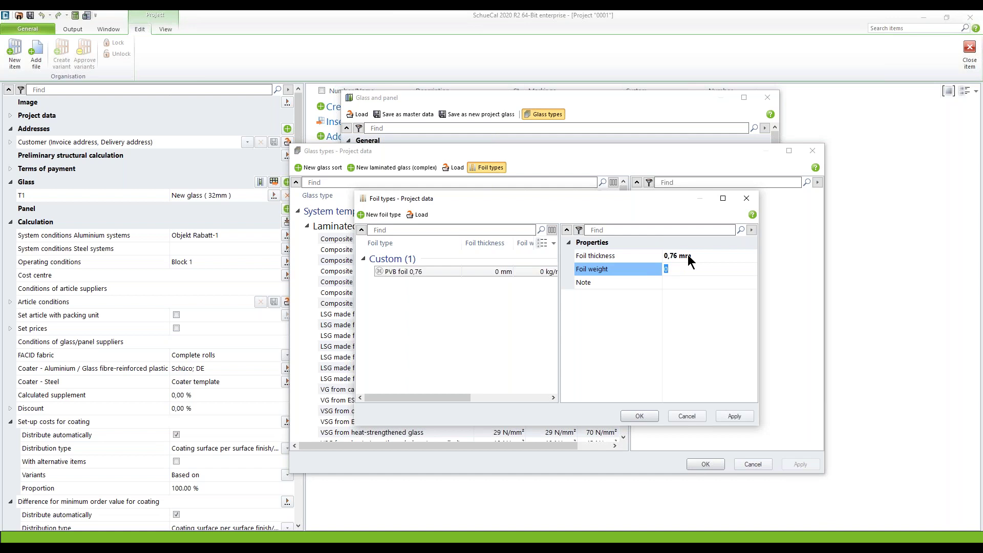
pyautogui.write('40')
pyautogui.press('Tab')
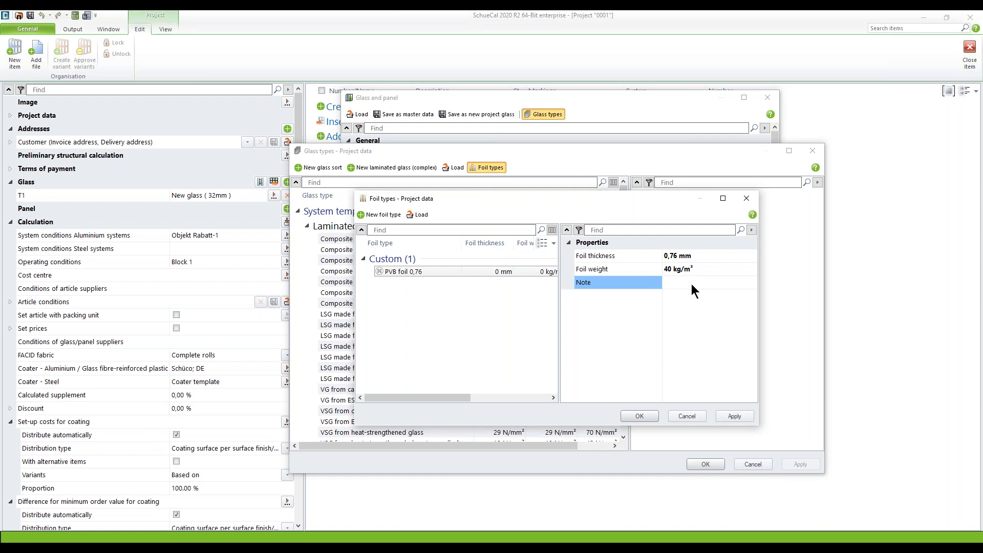
pyautogui.write('VB foil')
pyautogui.hotkey('ctrl', 'a')
pyautogui.click(733, 417)
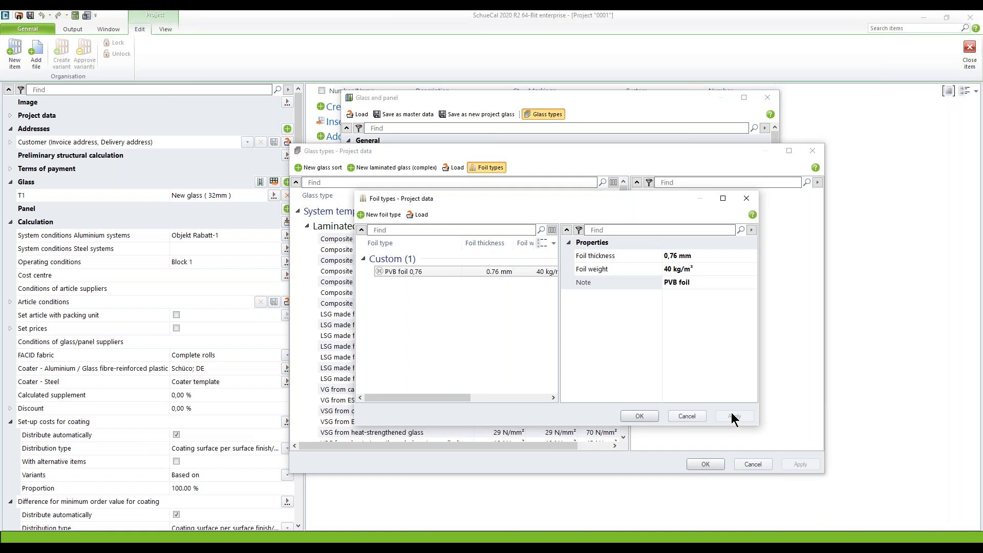
pyautogui.click(639, 415)
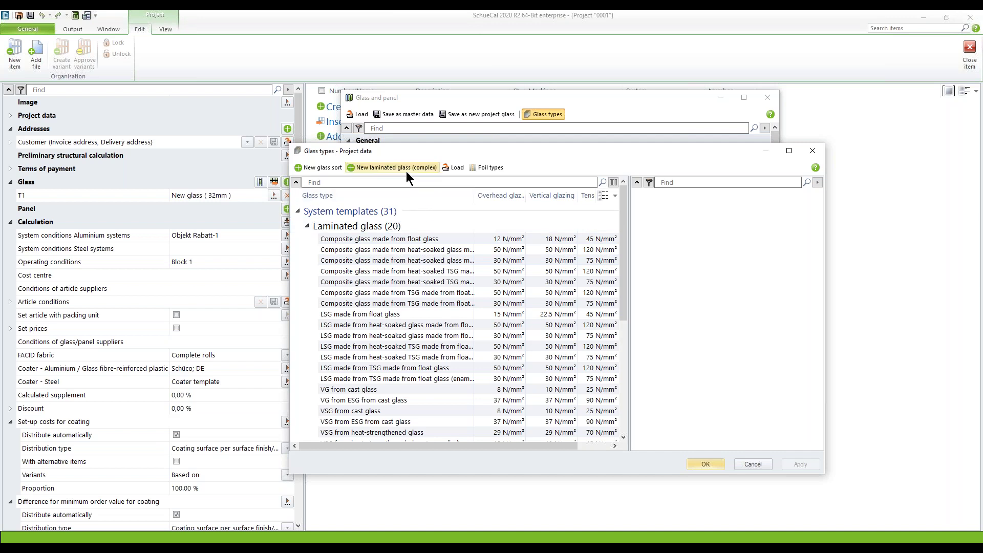
# Add a new complex laminated glass type named 'VSG with 0,76 PVB foil'.
pyautogui.click(367, 167)
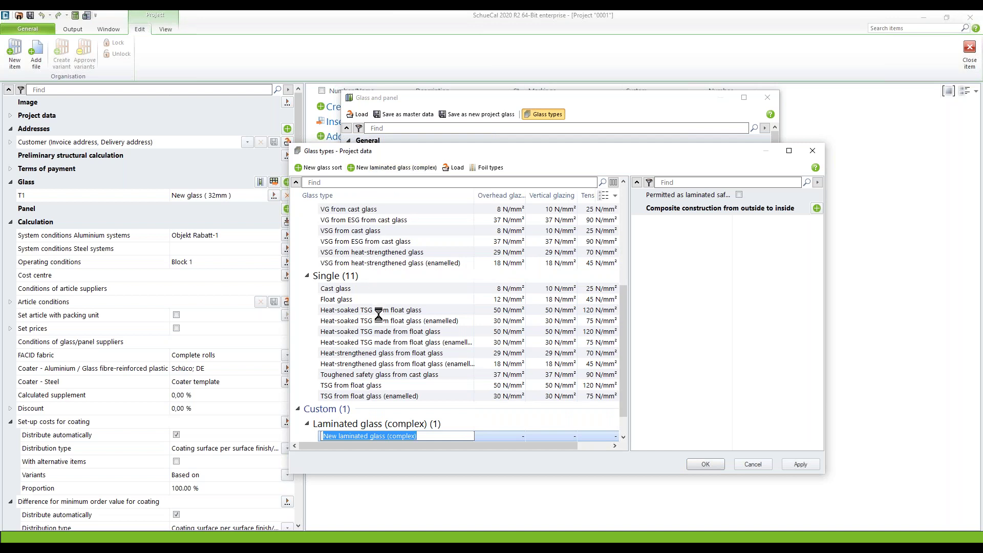
pyautogui.write('VSG')
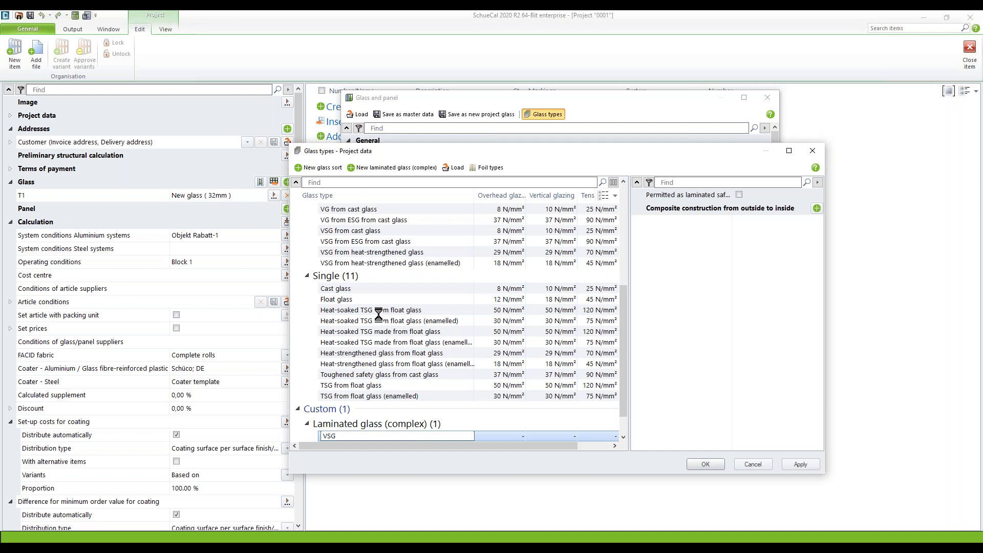
pyautogui.write(' with 0,76 PVB foil')
pyautogui.click(379, 318)
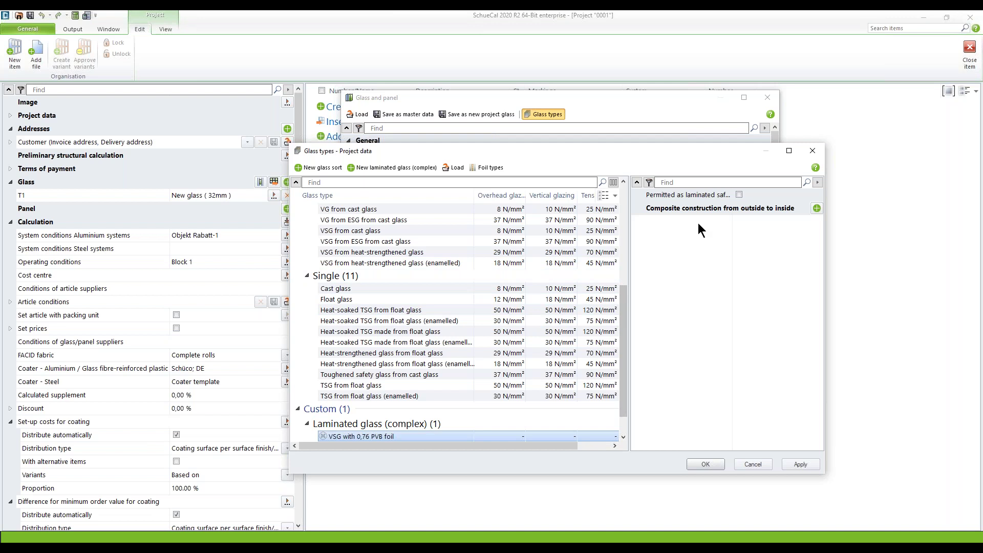
# Permit it as laminated safety glass with layers float glass, PVB foil 0,76, float glass, and apply.
pyautogui.click(706, 196)
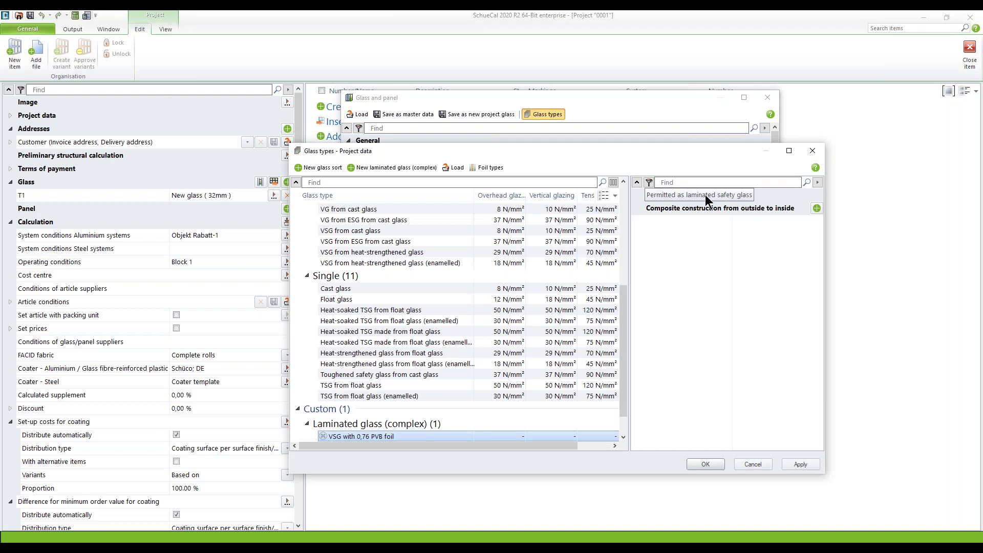
pyautogui.click(739, 194)
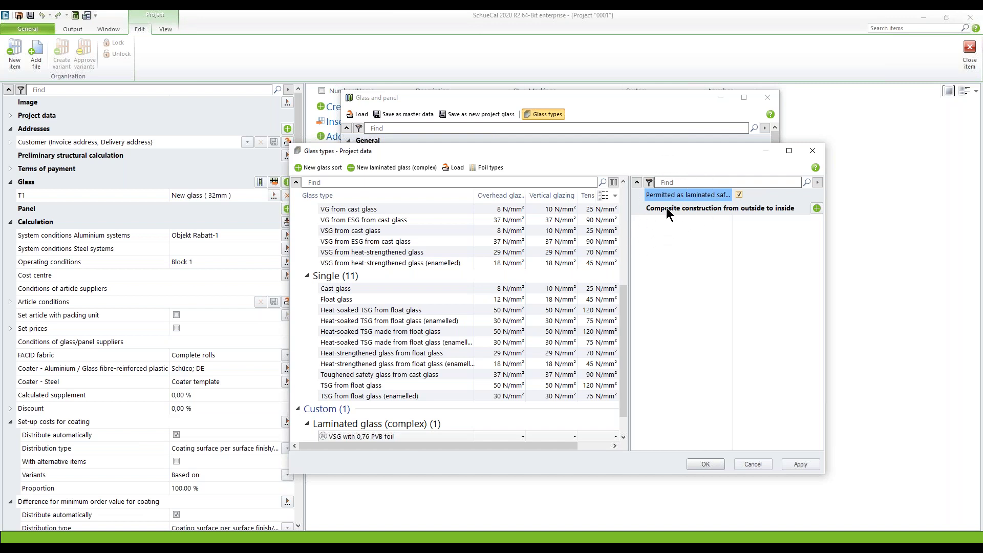
pyautogui.click(818, 210)
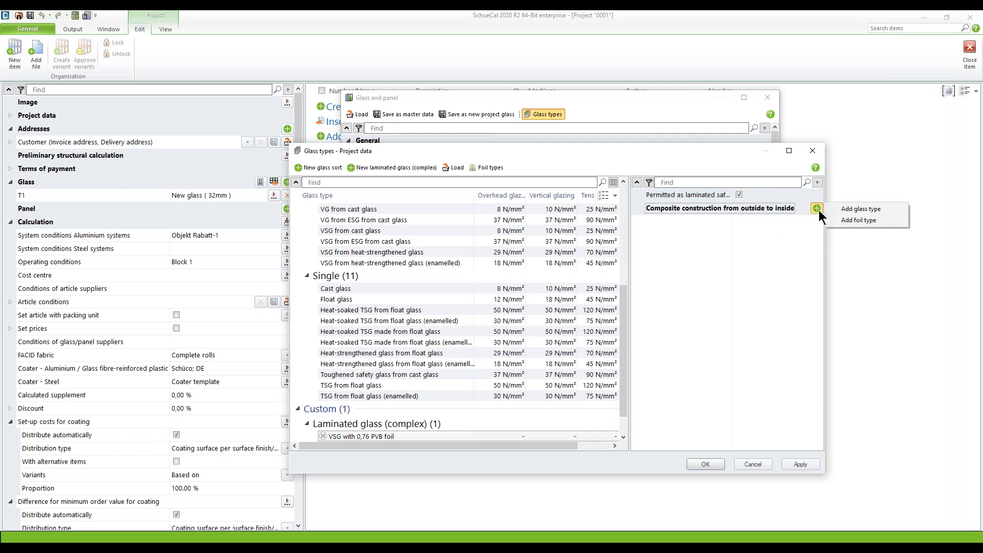
pyautogui.click(846, 210)
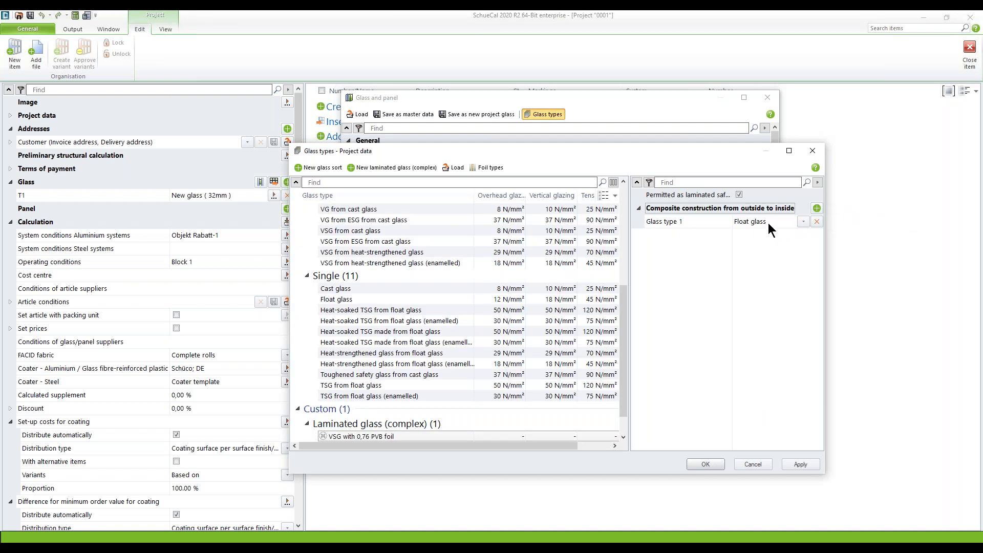
pyautogui.click(816, 209)
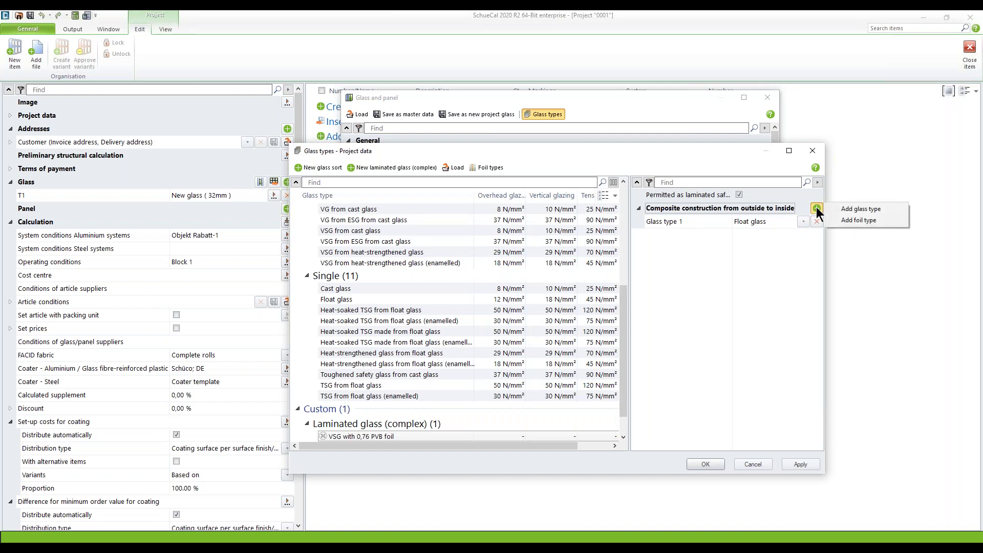
pyautogui.click(845, 219)
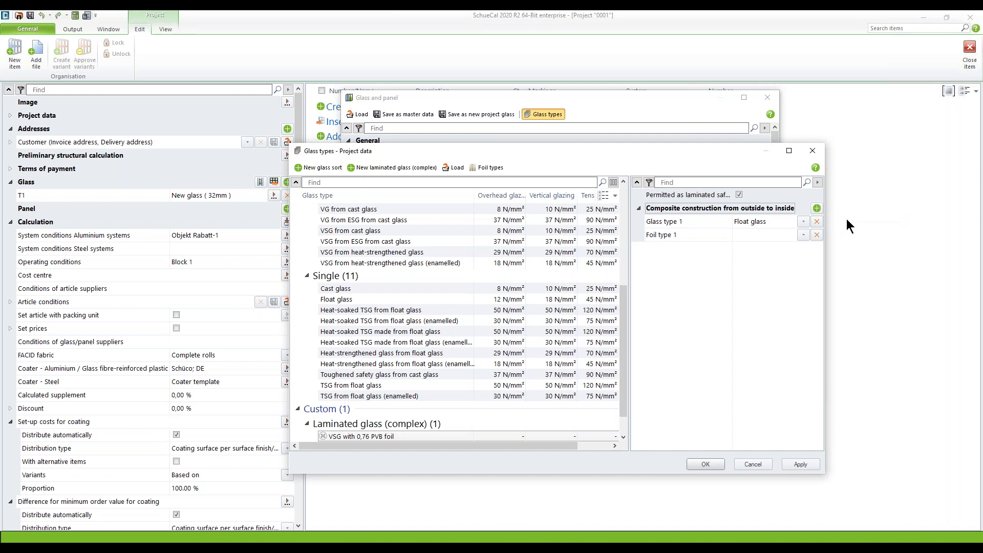
pyautogui.click(803, 235)
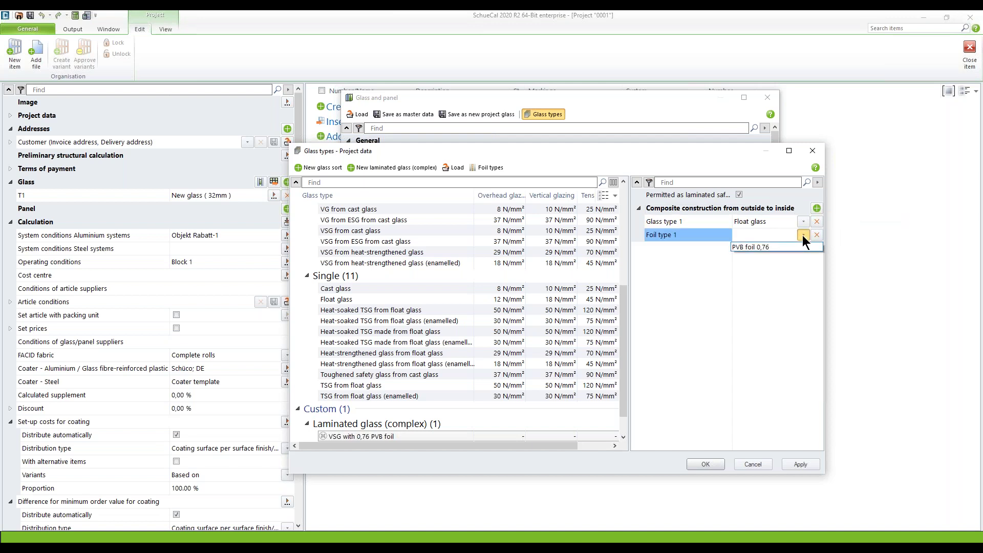
pyautogui.click(748, 247)
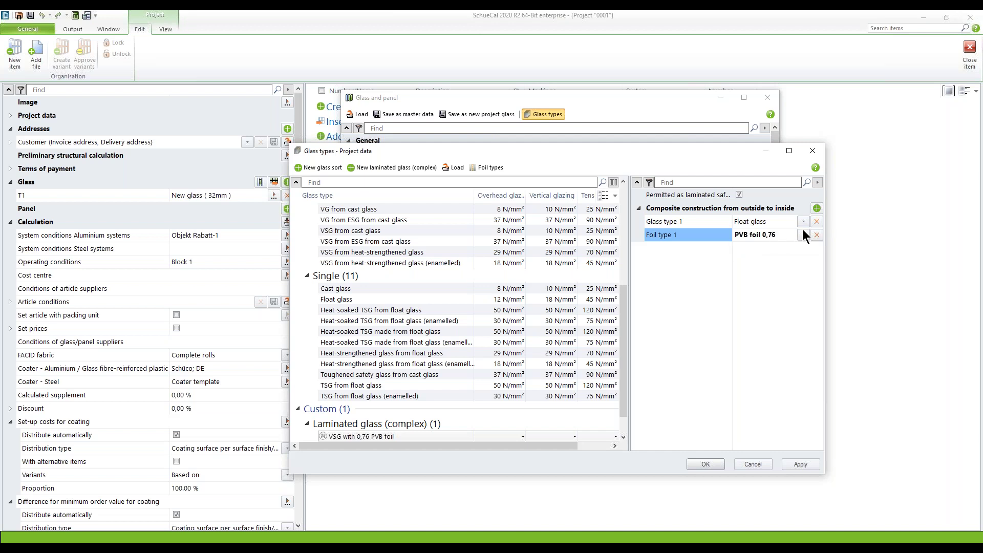
pyautogui.click(816, 208)
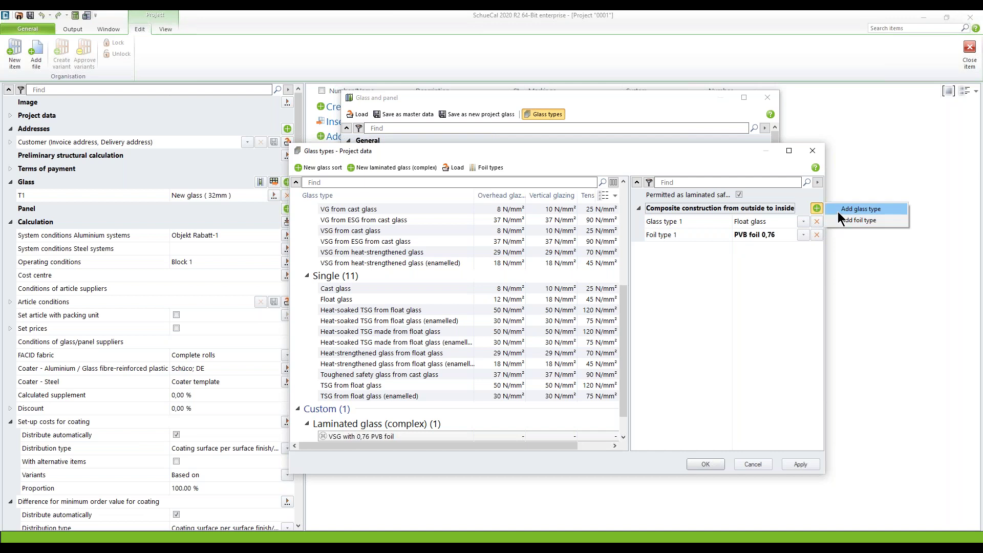
pyautogui.click(838, 211)
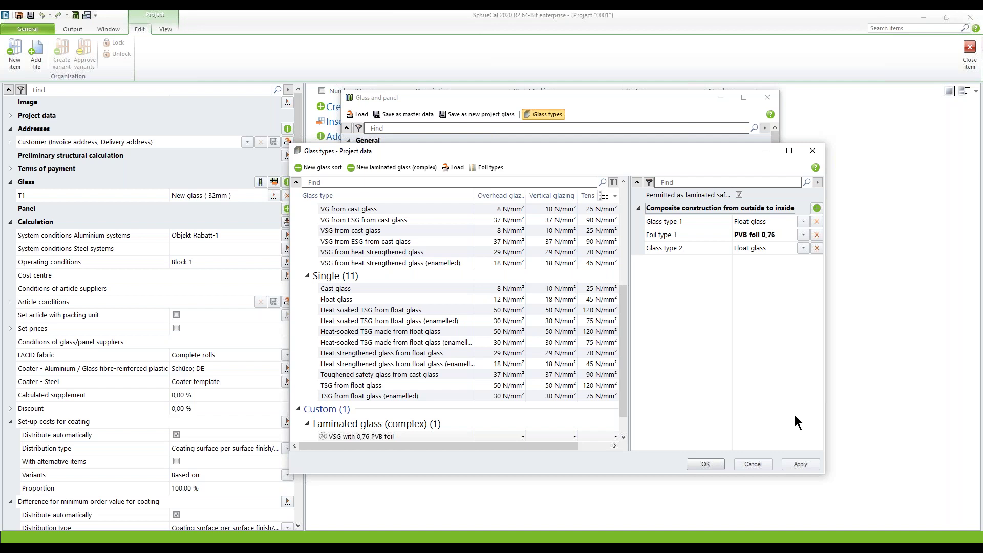
pyautogui.click(799, 463)
# Make T1 single glazing using 'VSG with 0,76 PVB foil' as the outside glass type.
pyautogui.click(705, 463)
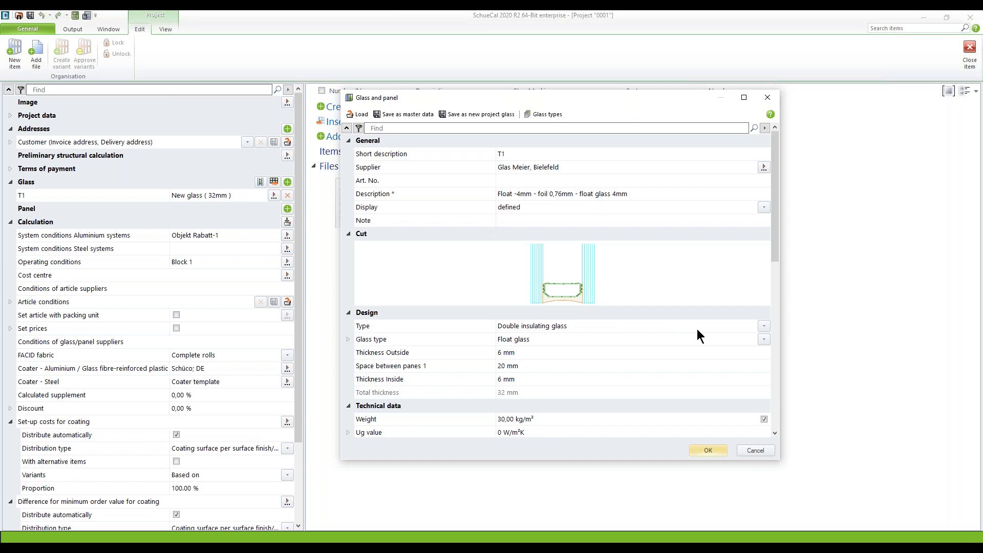
pyautogui.click(764, 326)
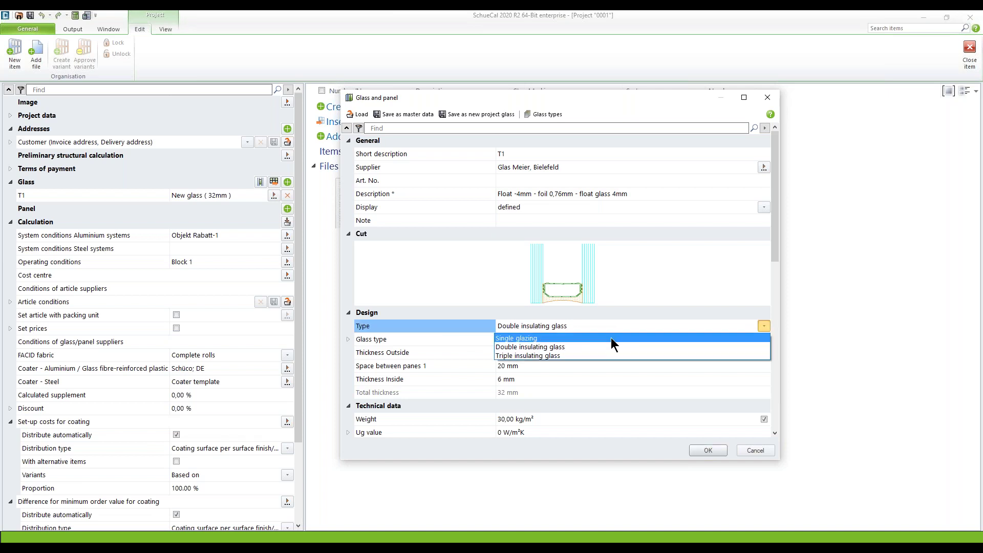
pyautogui.click(613, 339)
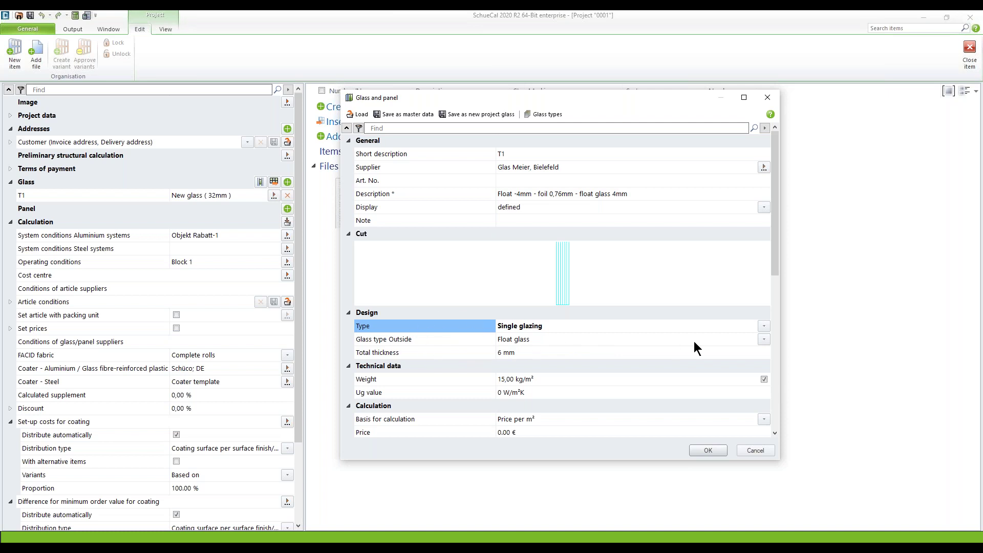
pyautogui.click(764, 339)
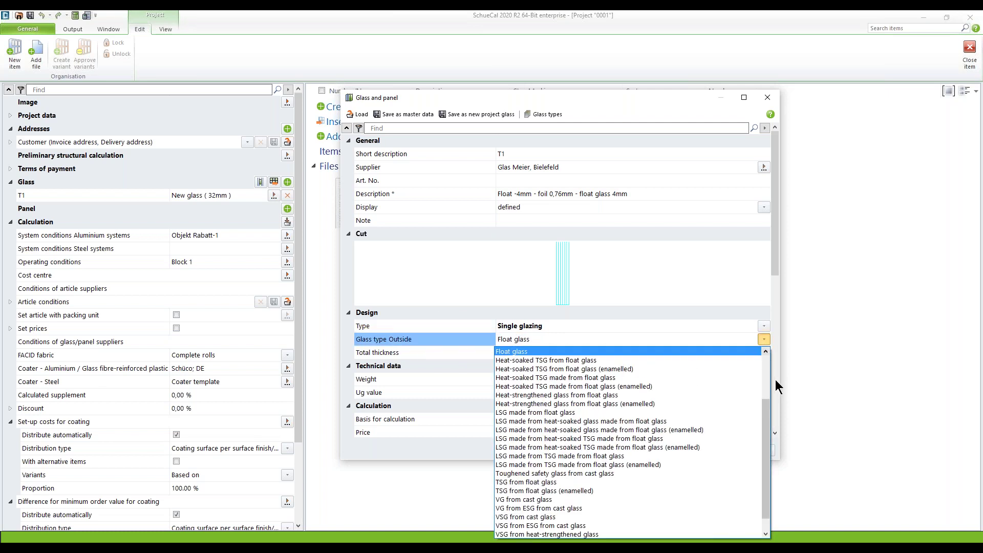
pyautogui.scroll(-1, 767, 439)
pyautogui.scroll(-1, 767, 439)
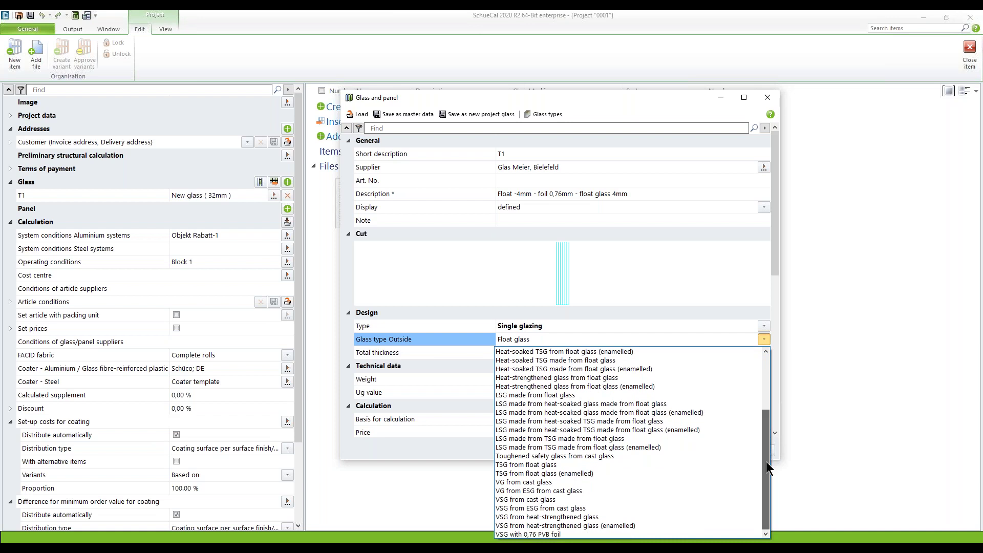
pyautogui.click(558, 535)
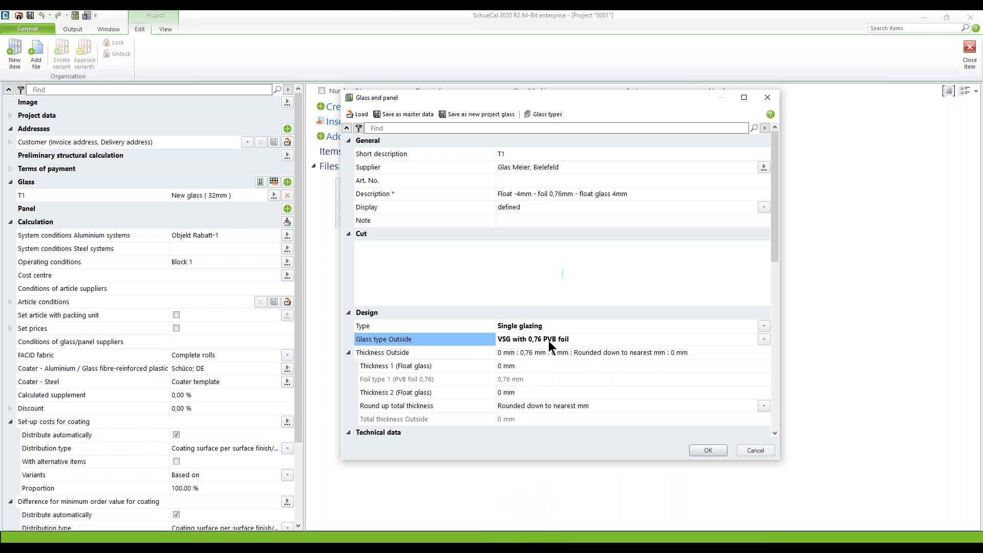
# Set both T1 float panes to 4 mm and round the total thickness up to 9 mm.
pyautogui.click(527, 365)
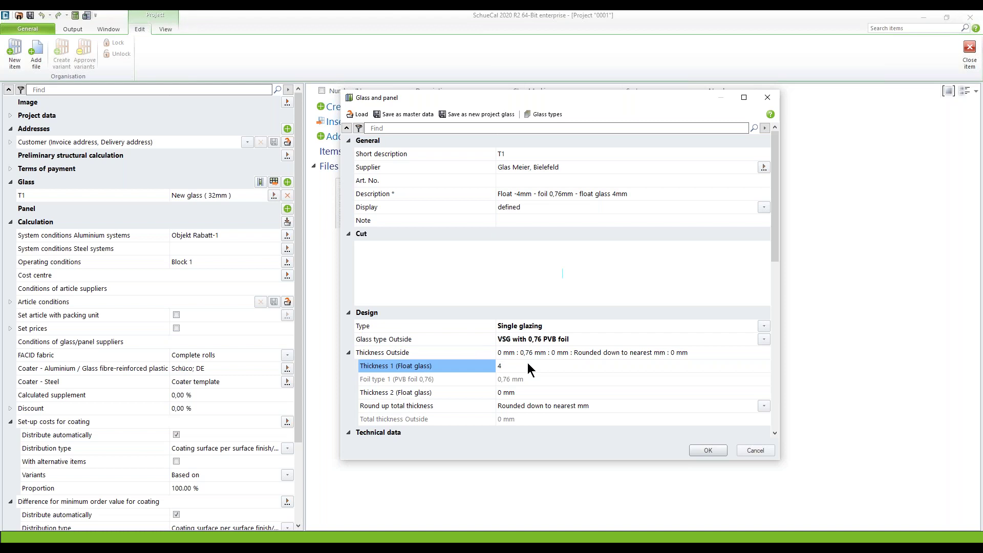
pyautogui.press('Tab')
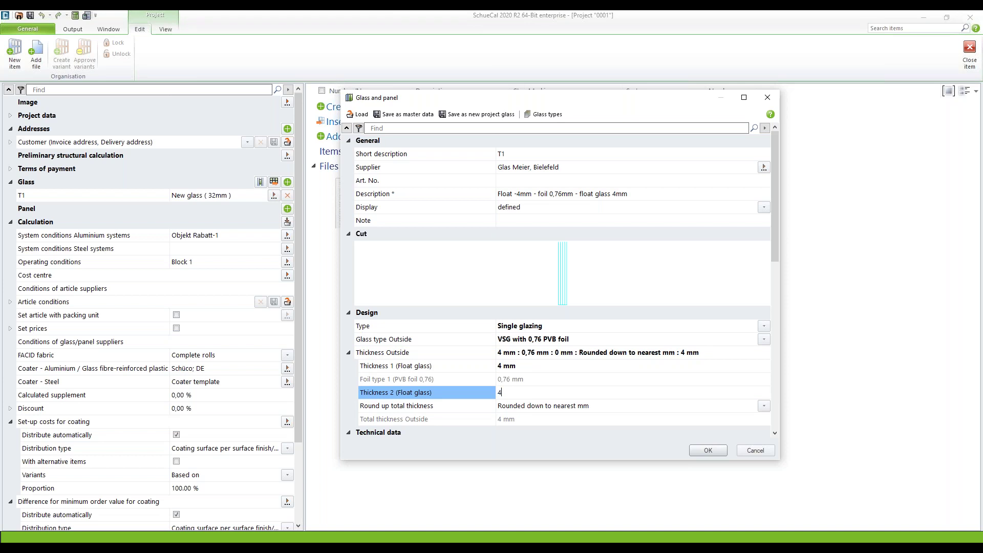
pyautogui.press('Tab')
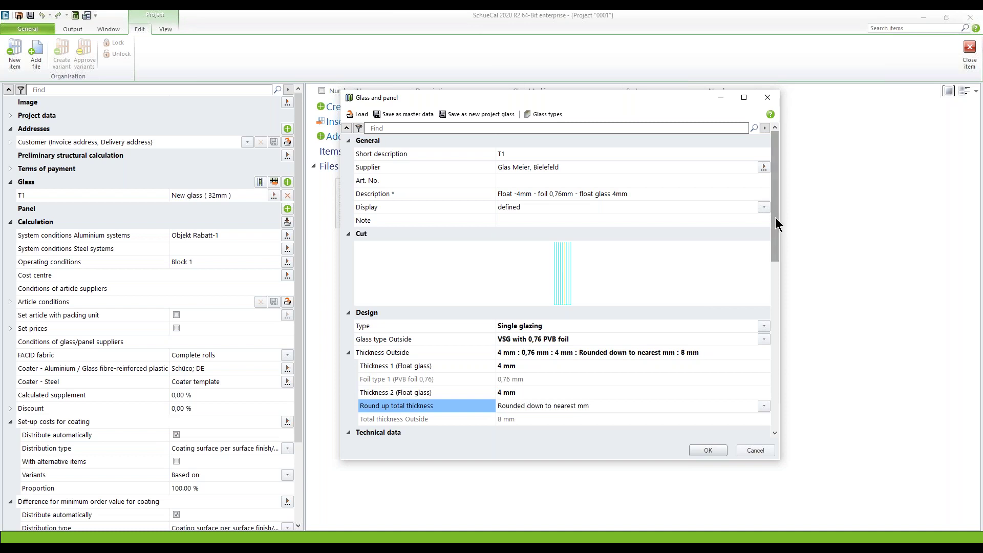
pyautogui.scroll(-3, 698, 271)
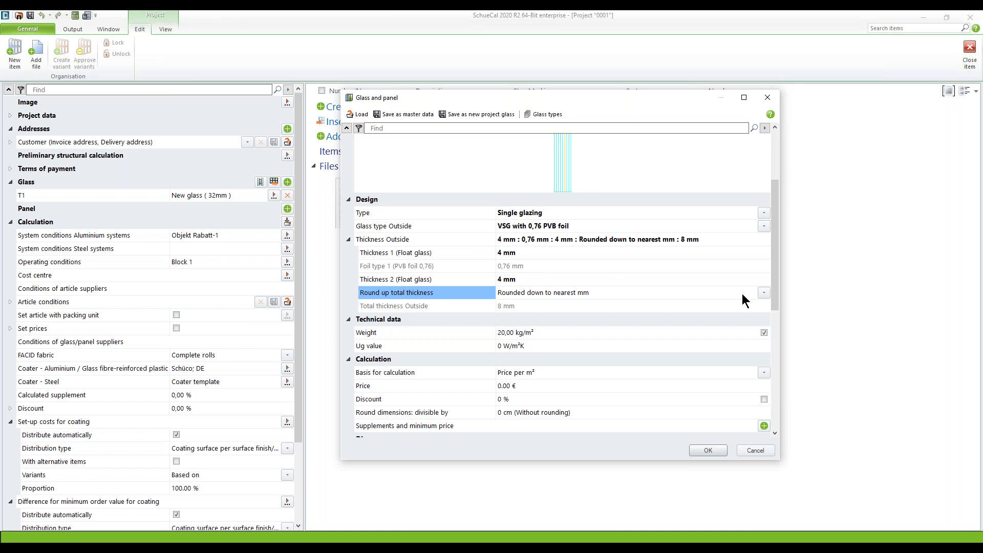
pyautogui.click(763, 293)
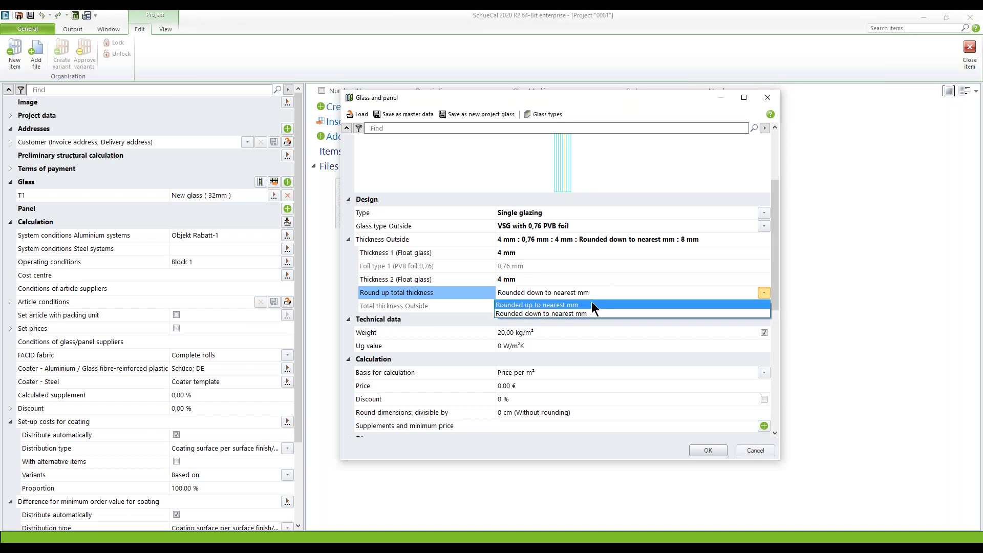
pyautogui.click(591, 305)
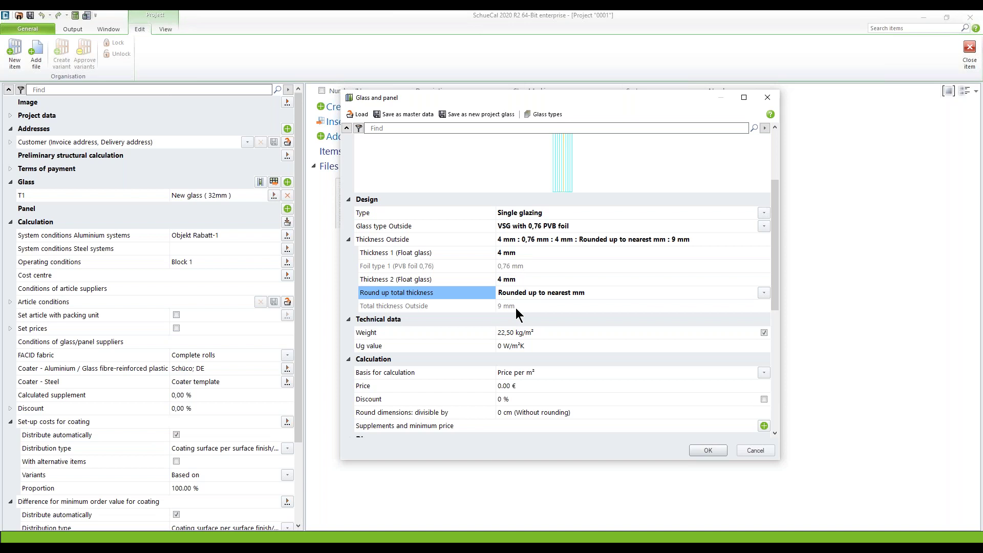
pyautogui.click(532, 345)
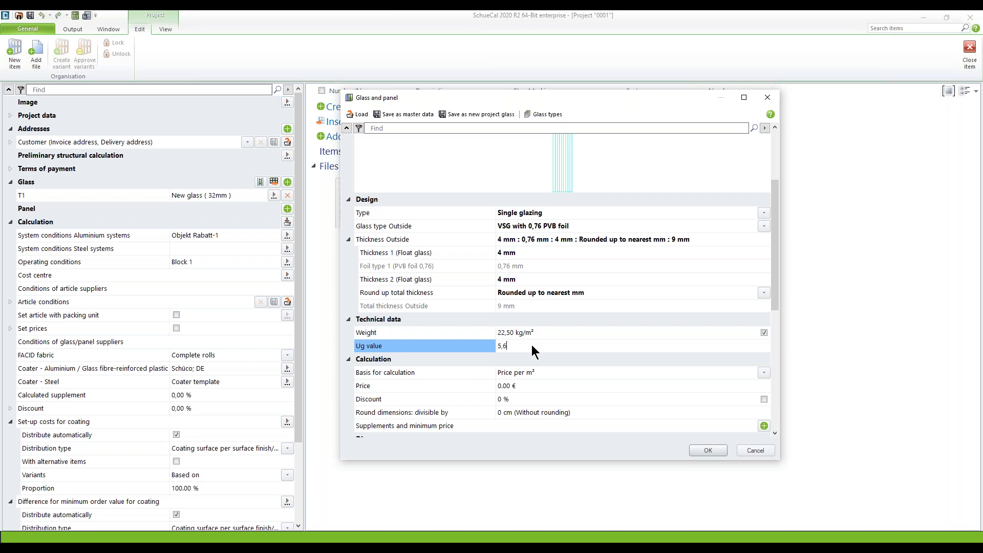
# Enter Ug 5.6 W/m²K and a price of 120 € per m² for glass T1.
pyautogui.press('Return')
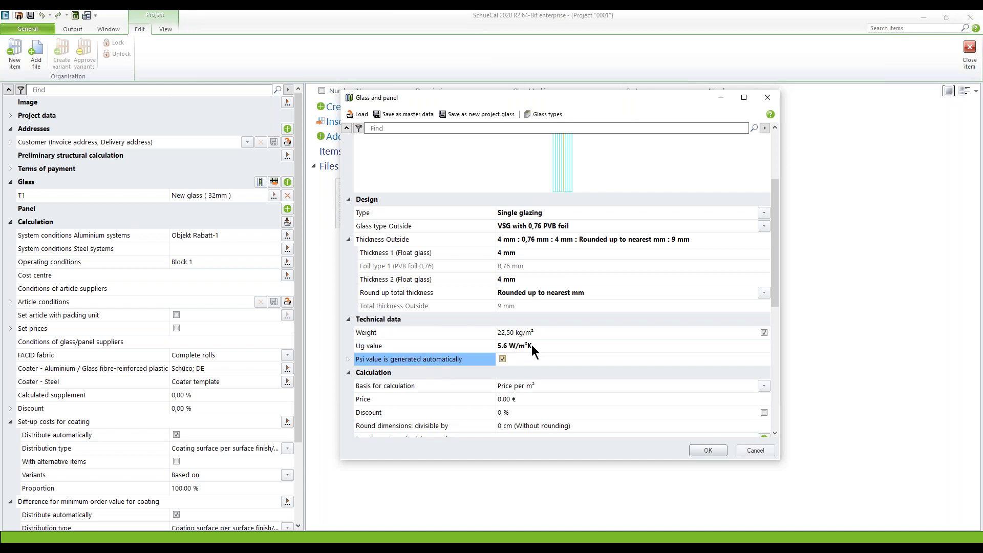
pyautogui.click(536, 398)
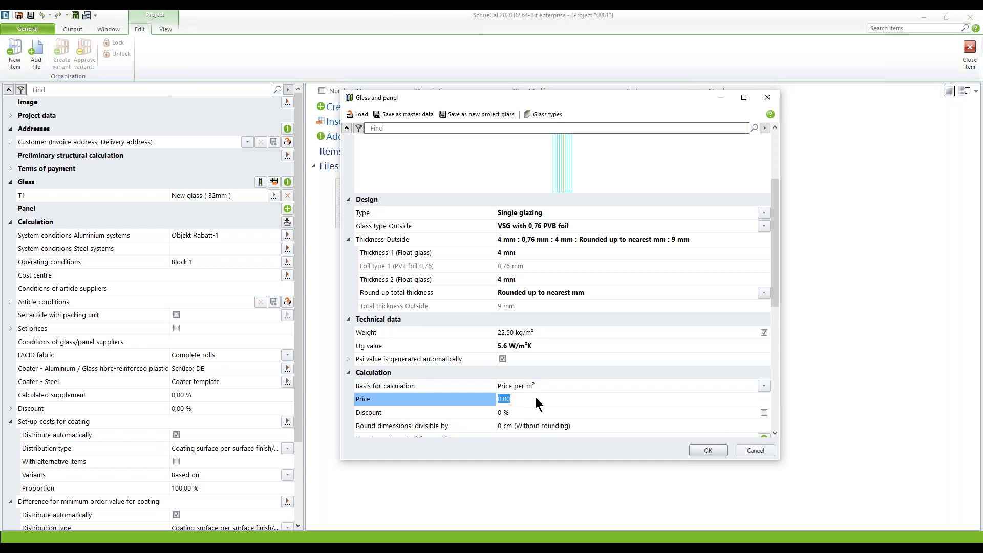
pyautogui.write('120')
pyautogui.press('Return')
pyautogui.scroll(-3, 631, 338)
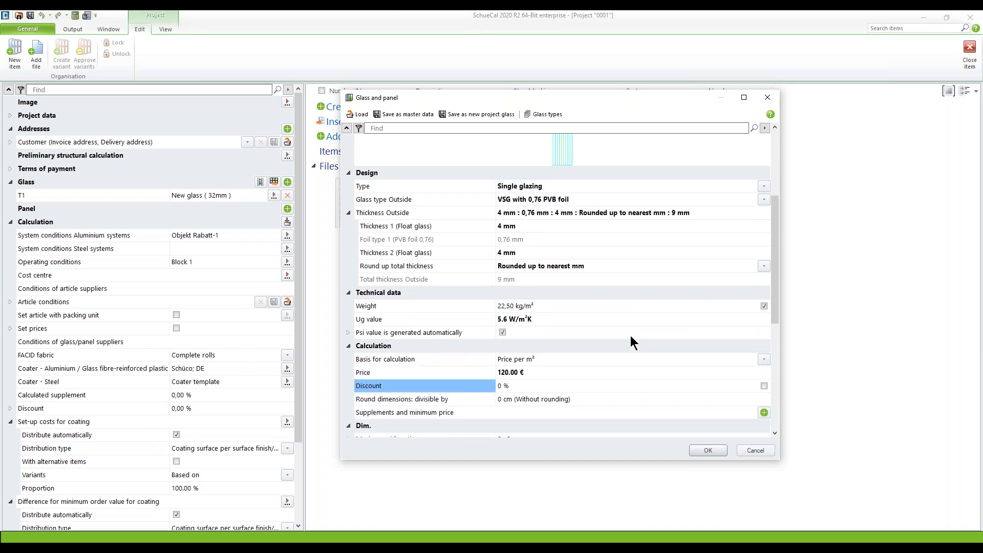
pyautogui.scroll(-4, 631, 337)
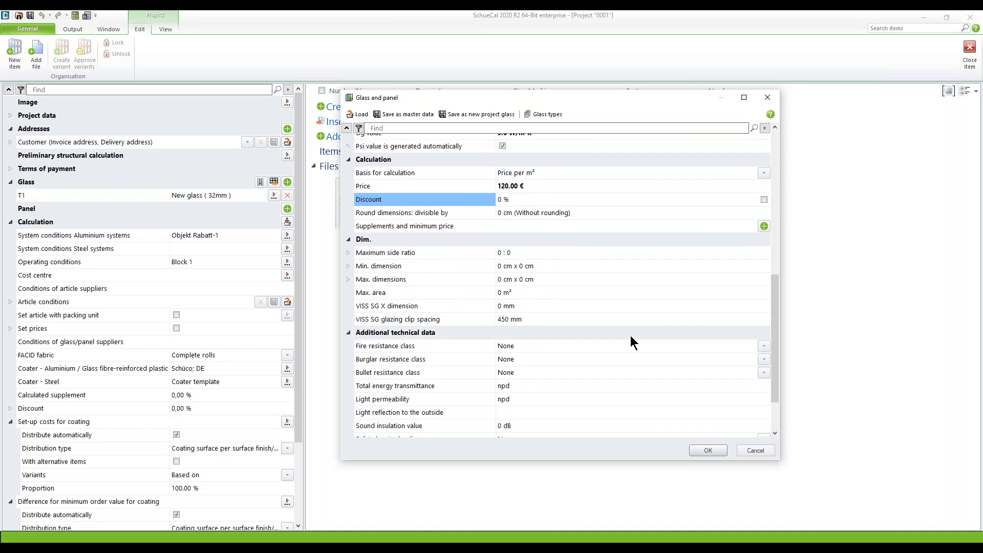
pyautogui.scroll(-1, 631, 336)
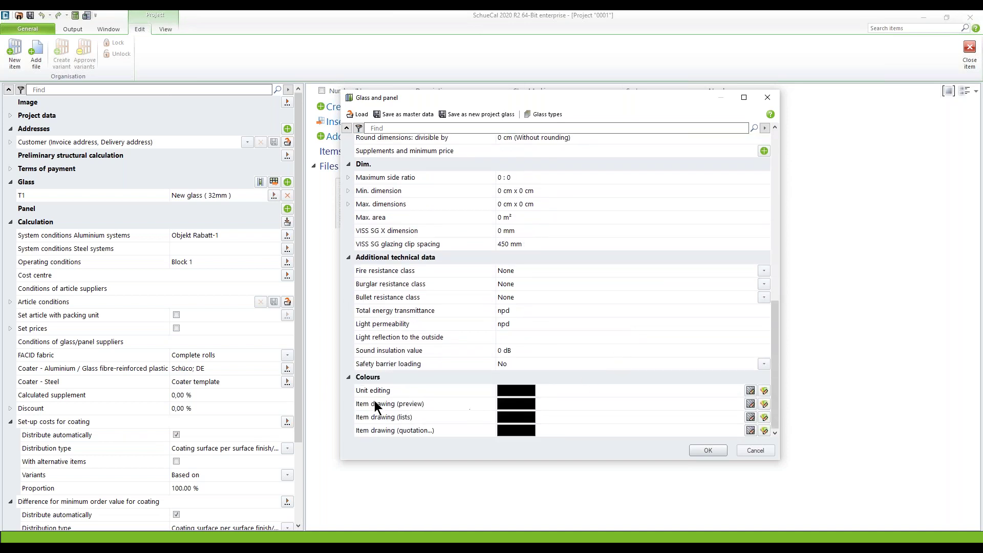
# Colour T1 light green for unit editing, preview and list drawings, then save the glass.
pyautogui.click(765, 391)
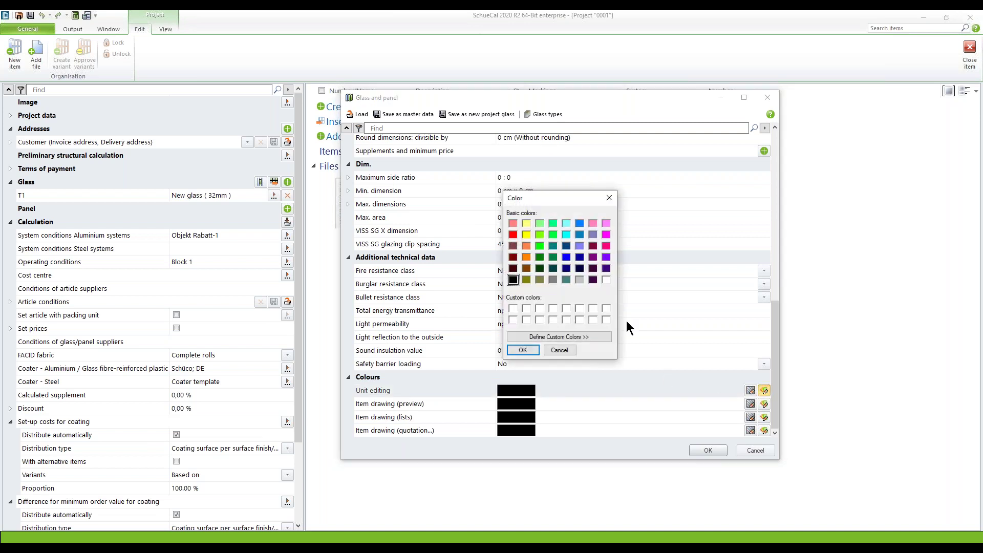
pyautogui.click(541, 224)
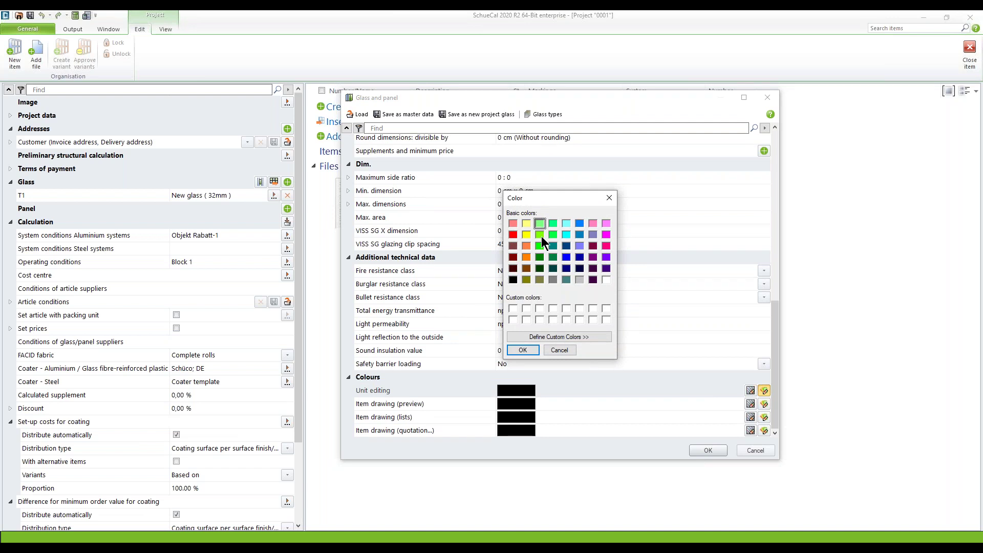
pyautogui.click(522, 350)
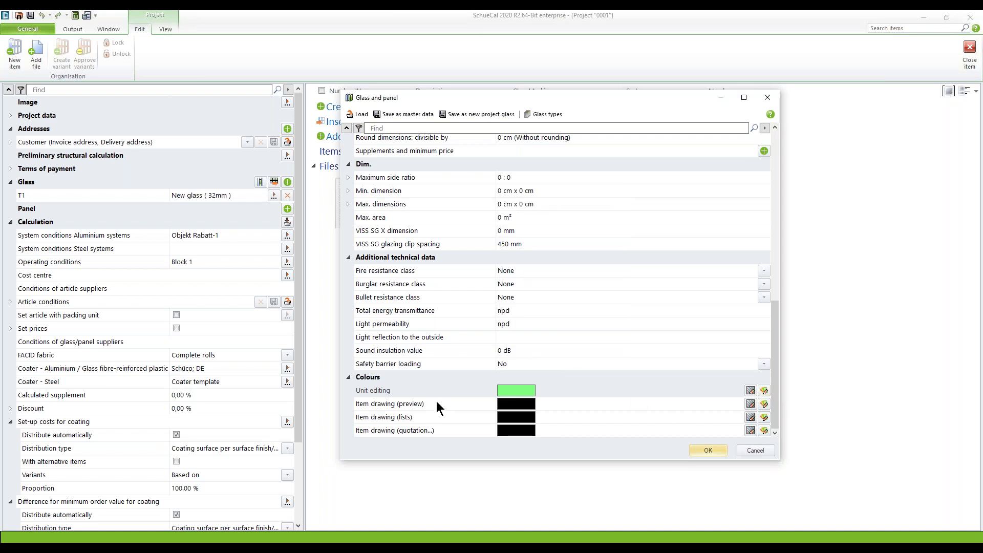
pyautogui.click(764, 404)
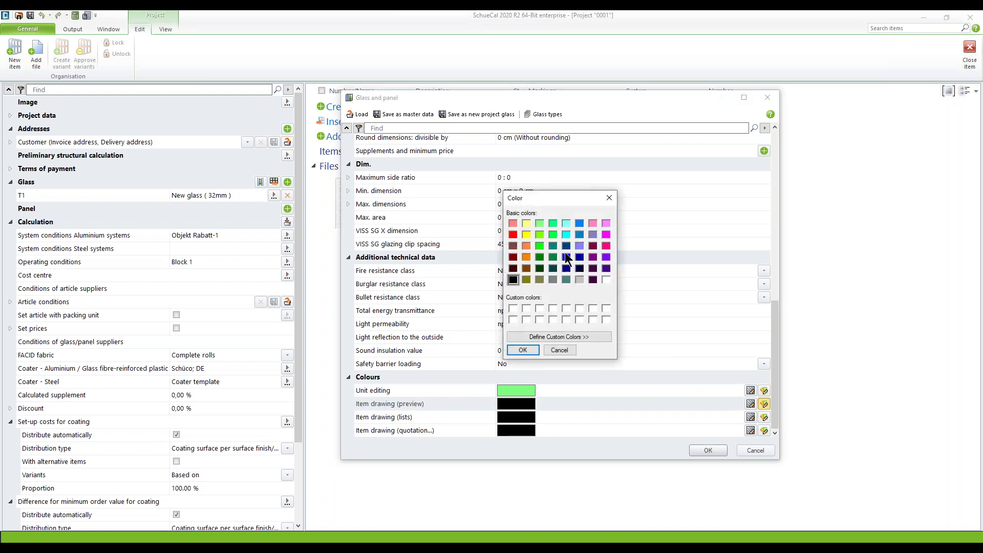
pyautogui.click(539, 223)
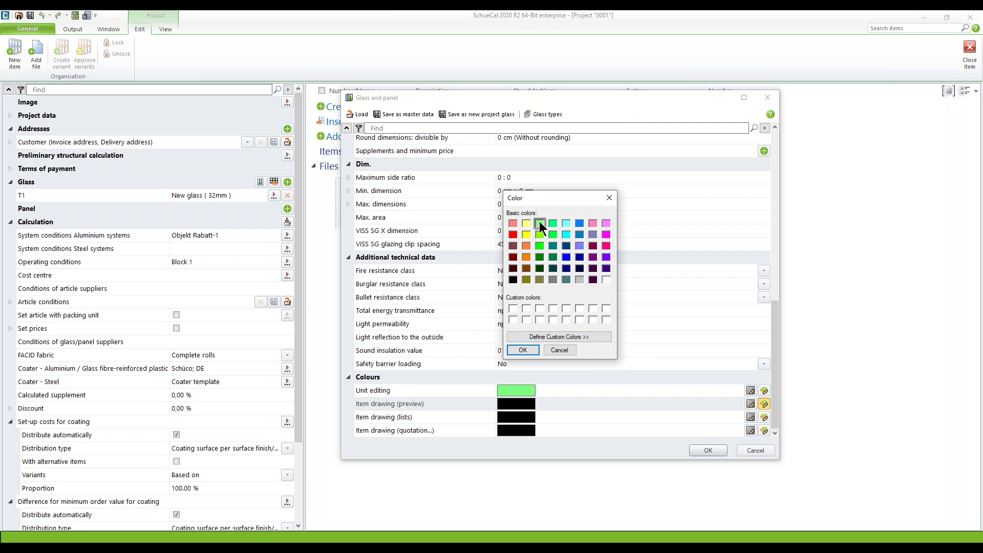
pyautogui.click(527, 349)
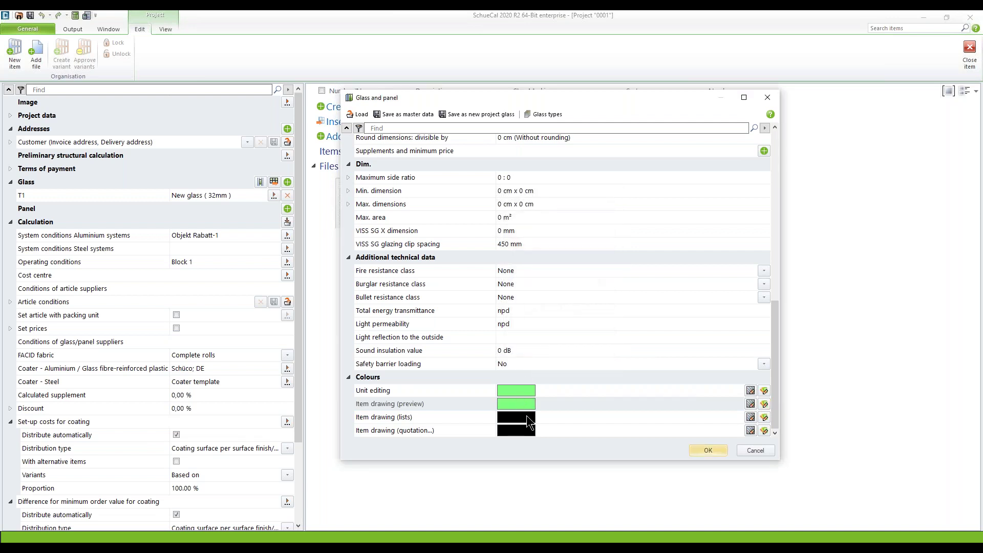
pyautogui.click(765, 416)
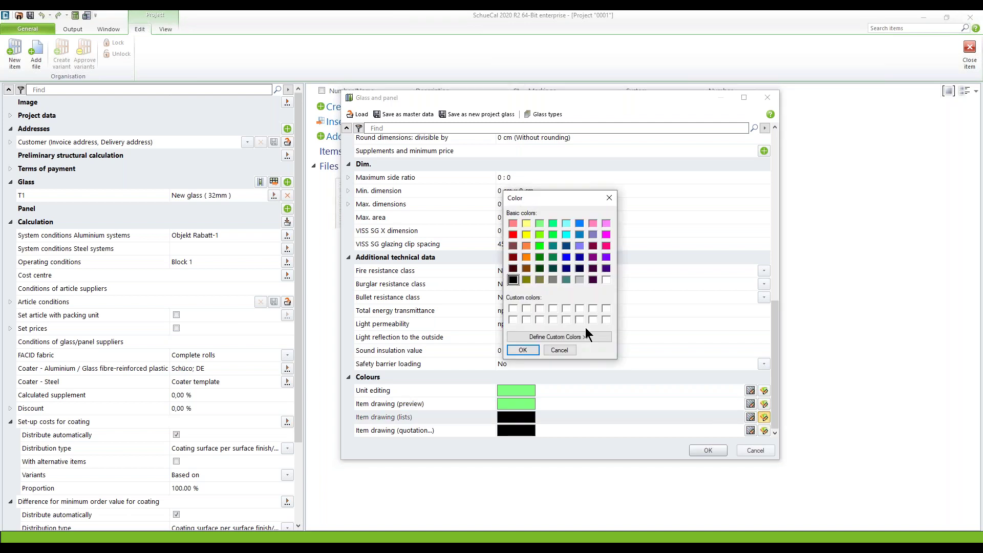
pyautogui.click(540, 224)
pyautogui.click(523, 349)
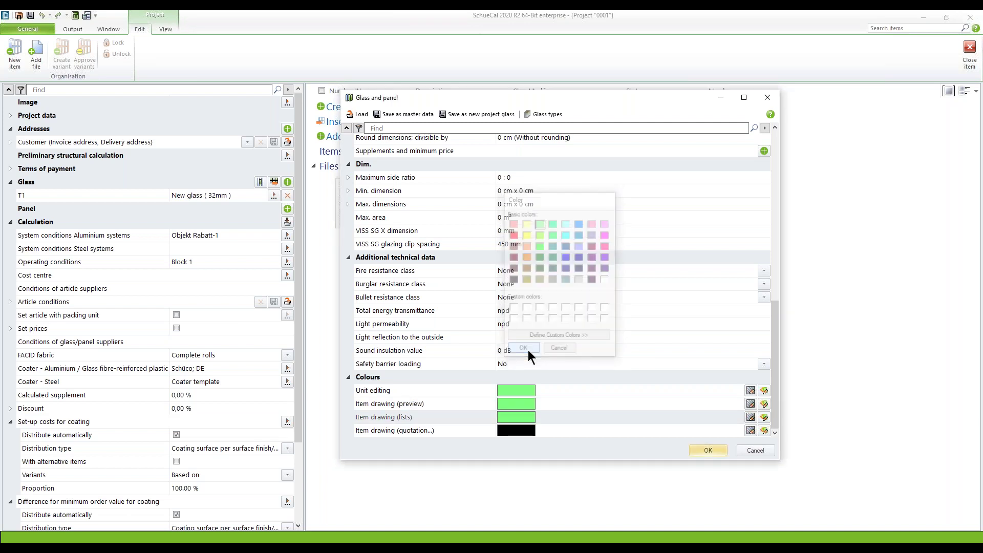
pyautogui.click(708, 450)
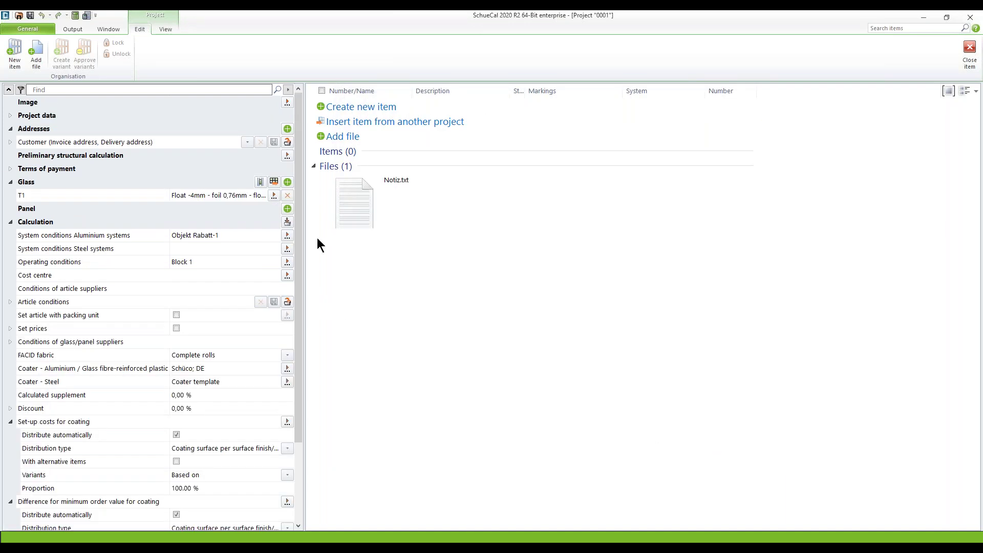
# Back on the project's Edit tab, create new item 001 in project 0001.
pyautogui.click(29, 29)
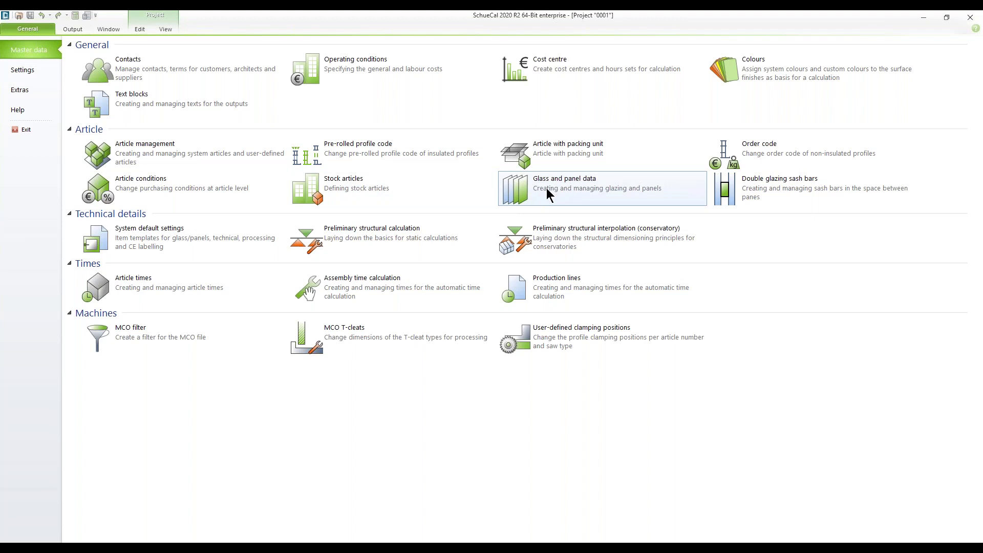
pyautogui.click(164, 14)
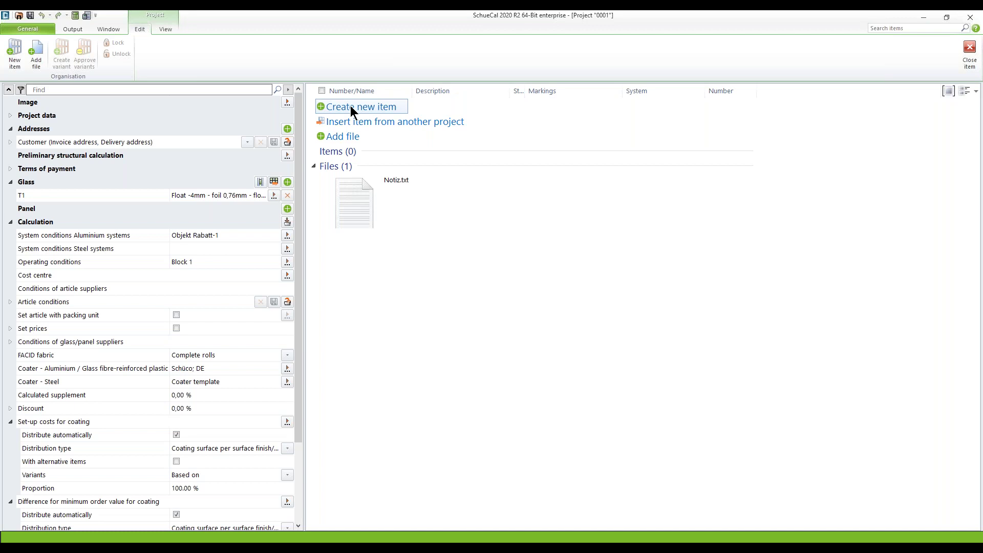
pyautogui.click(350, 106)
# Enter 'Smoke protection' as item 001's description.
pyautogui.click(444, 174)
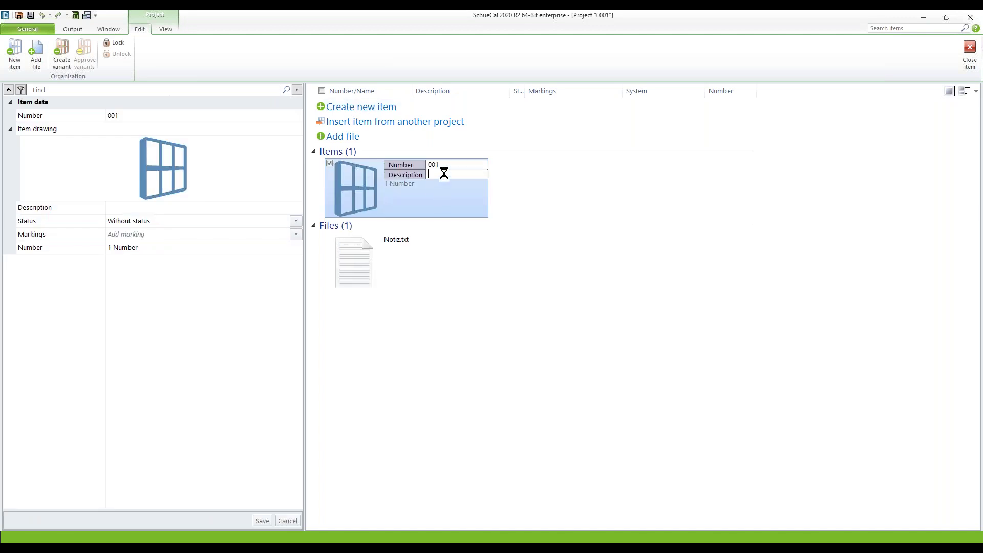
pyautogui.write('Smoke protection')
pyautogui.press('Return')
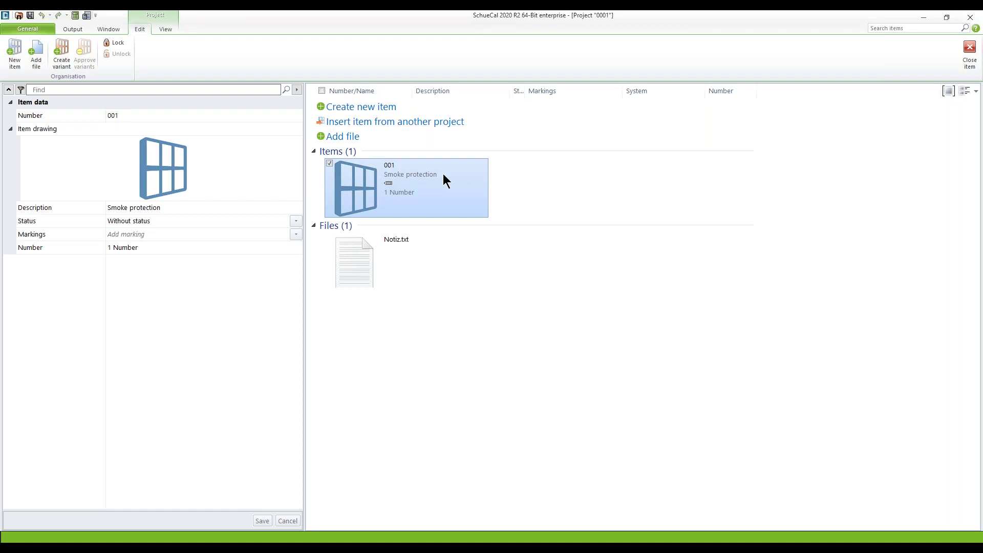
# Base item 001 on inward-opening T-cleat single-leaf door template 100 with FireStop ADS 76.NI SP.
pyautogui.doubleClick(366, 195)
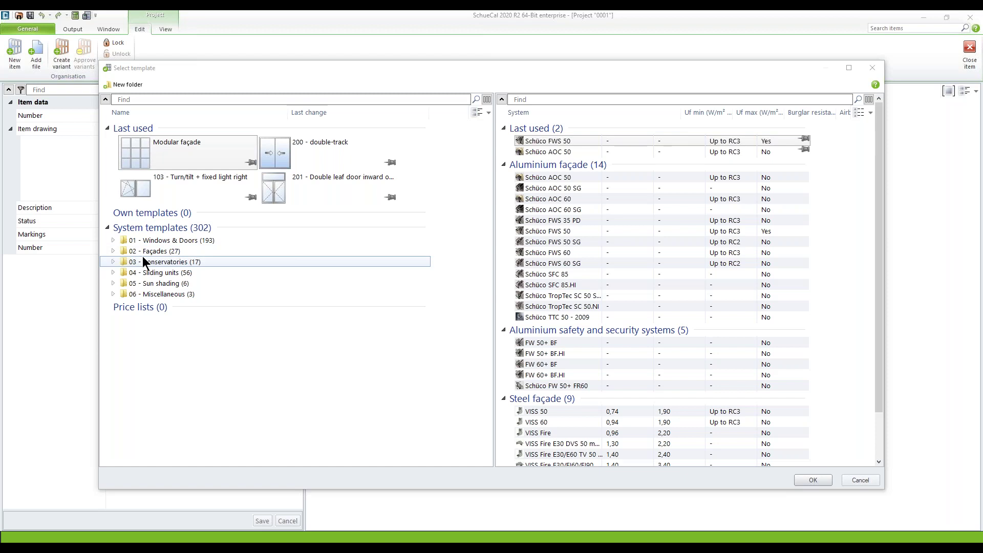
pyautogui.click(113, 241)
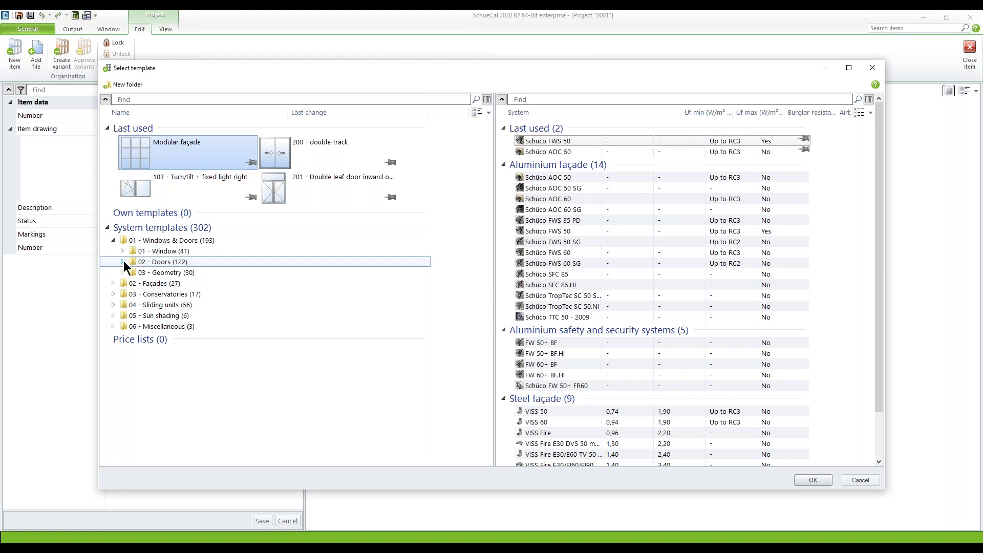
pyautogui.click(122, 262)
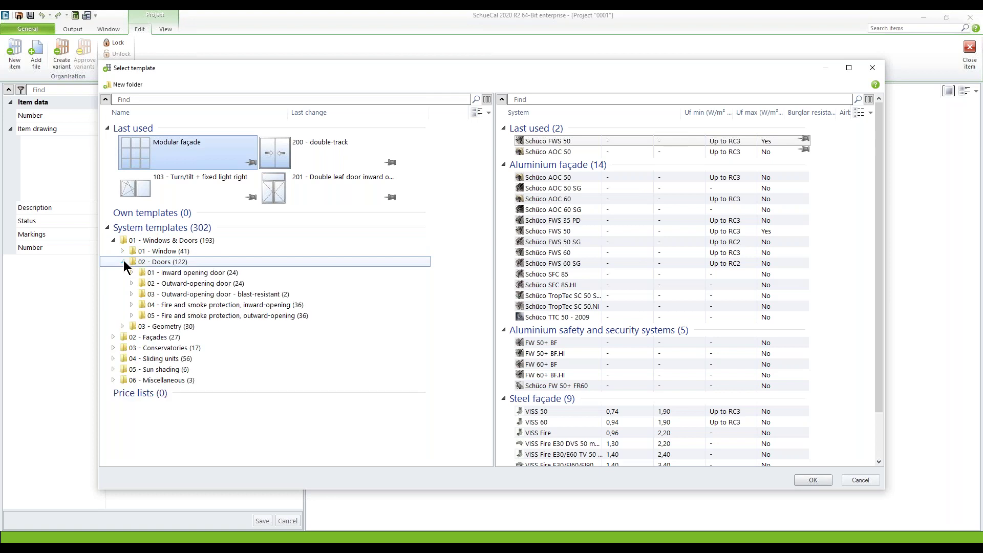
pyautogui.click(131, 305)
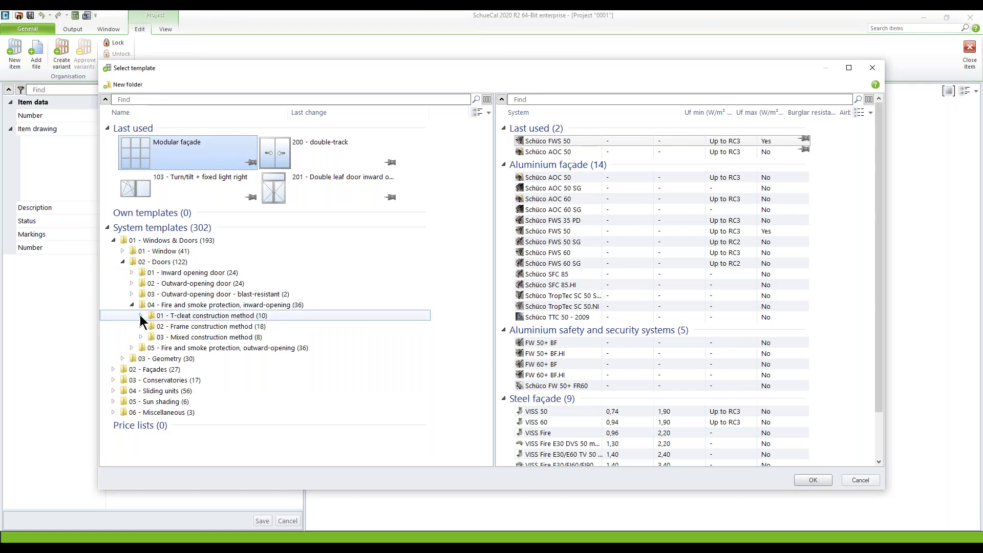
pyautogui.click(141, 316)
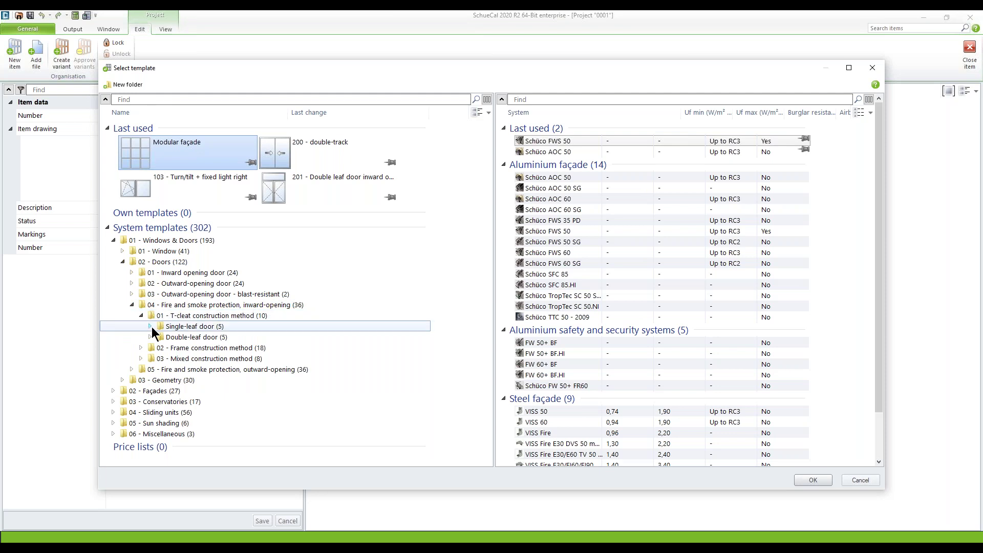
pyautogui.click(151, 327)
pyautogui.click(191, 353)
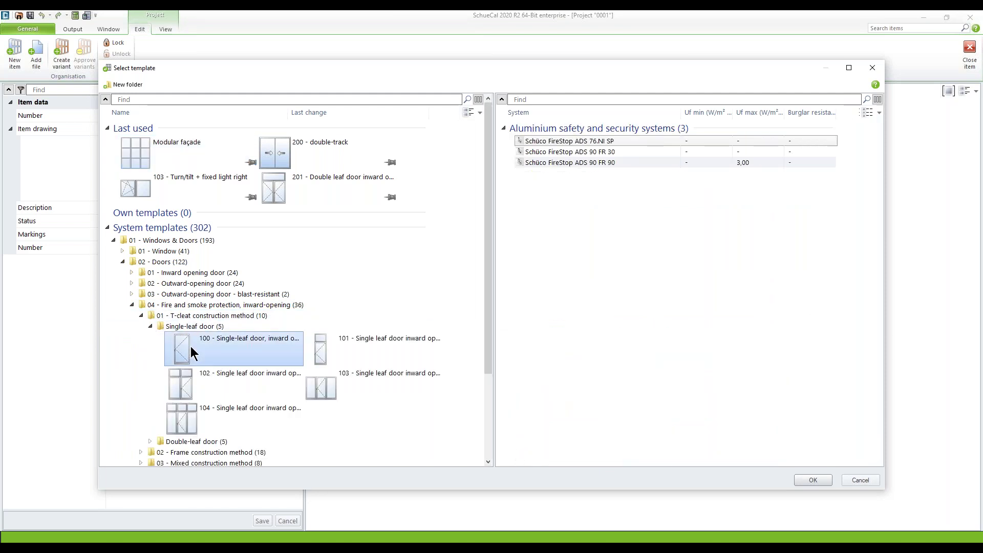
pyautogui.click(580, 142)
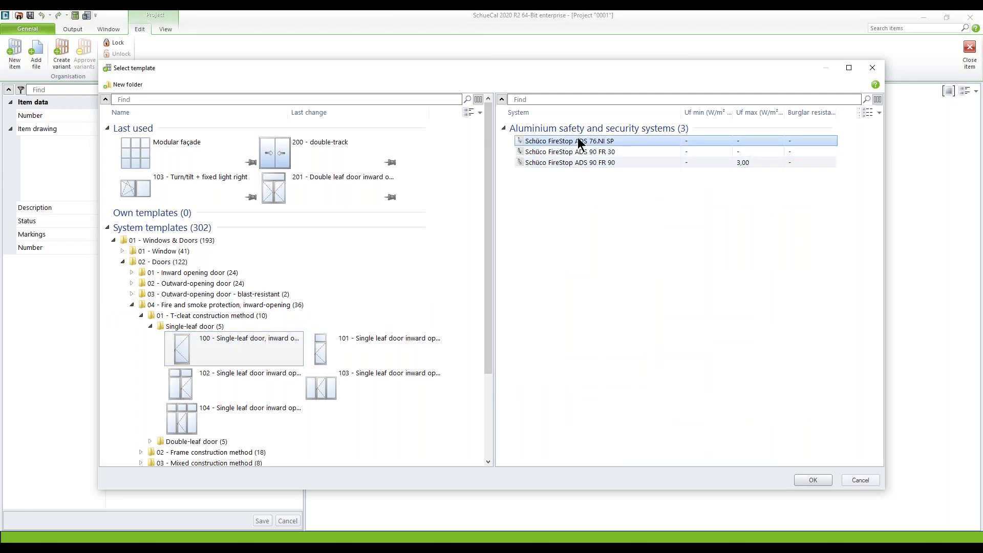
pyautogui.click(812, 480)
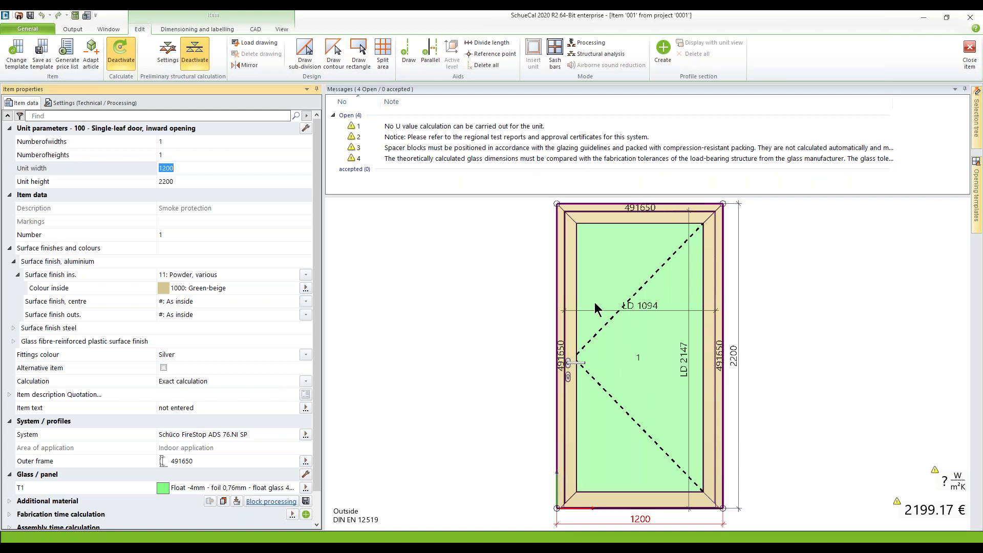
pyautogui.click(563, 332)
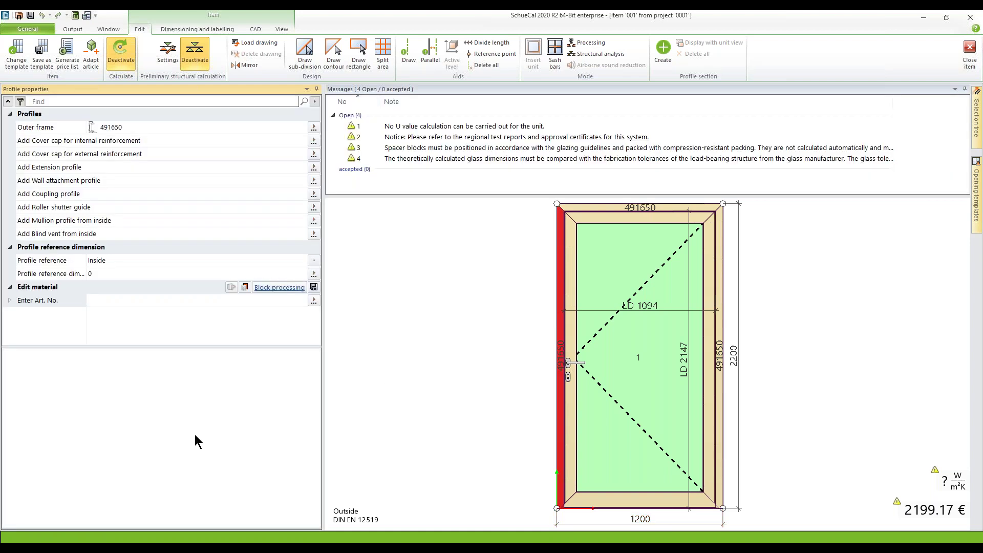
pyautogui.doubleClick(149, 444)
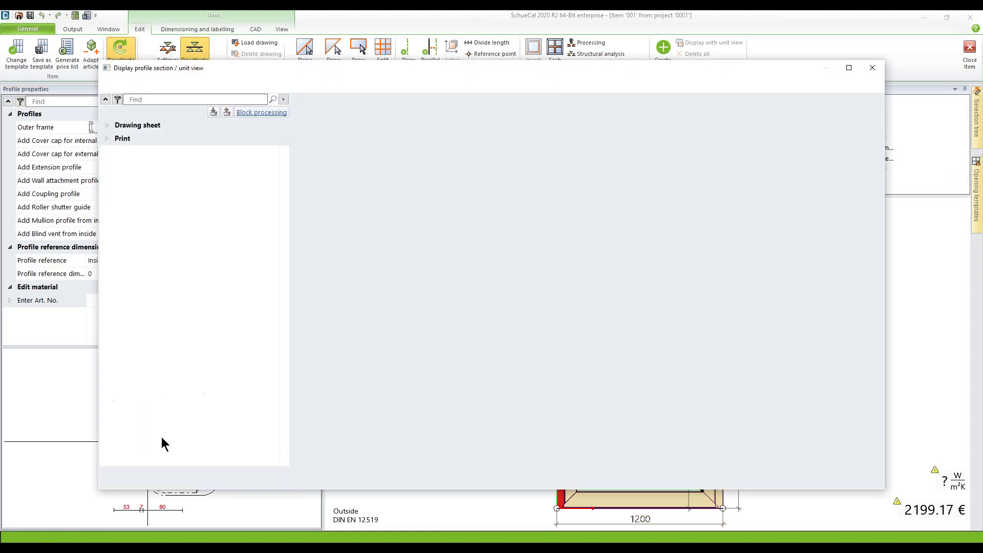
pyautogui.scroll(5, 702, 313)
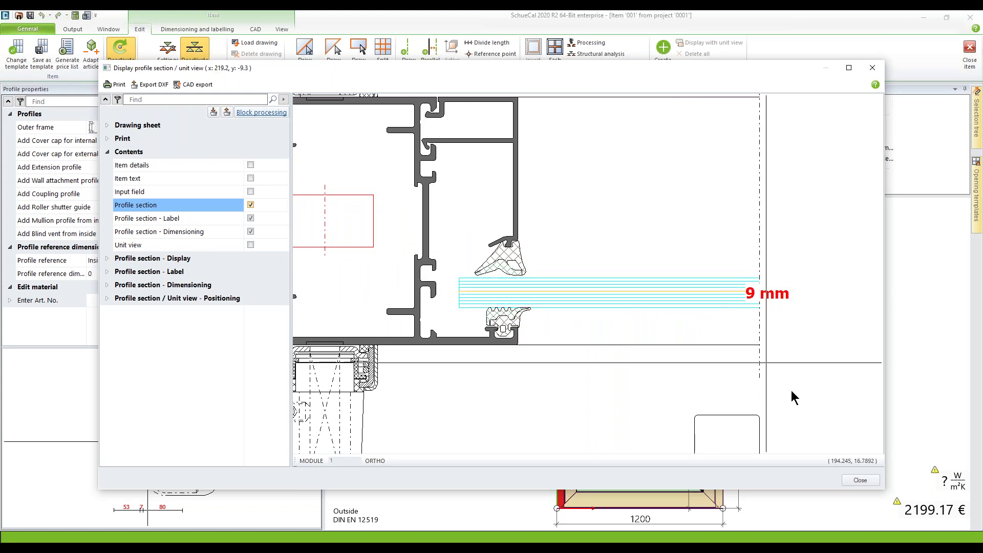
pyautogui.click(860, 479)
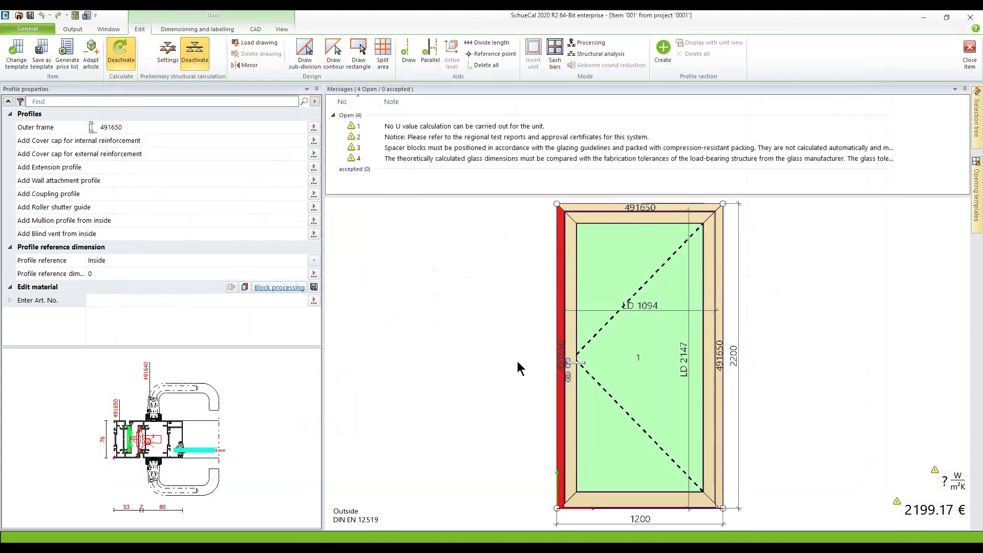
# Tick Glass / panel under the outer frame's Profile section - Label to show the glazing build-up.
pyautogui.click(572, 330)
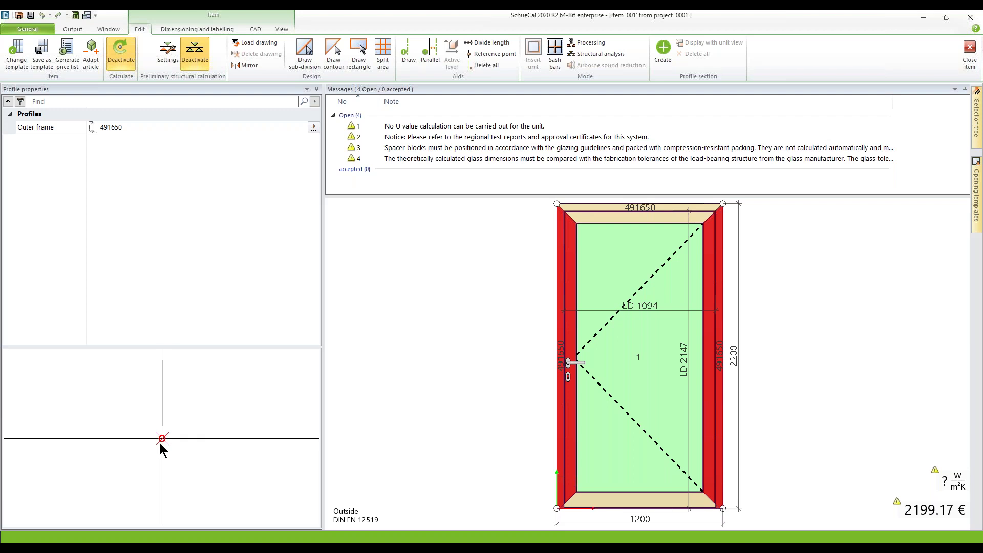
pyautogui.doubleClick(161, 442)
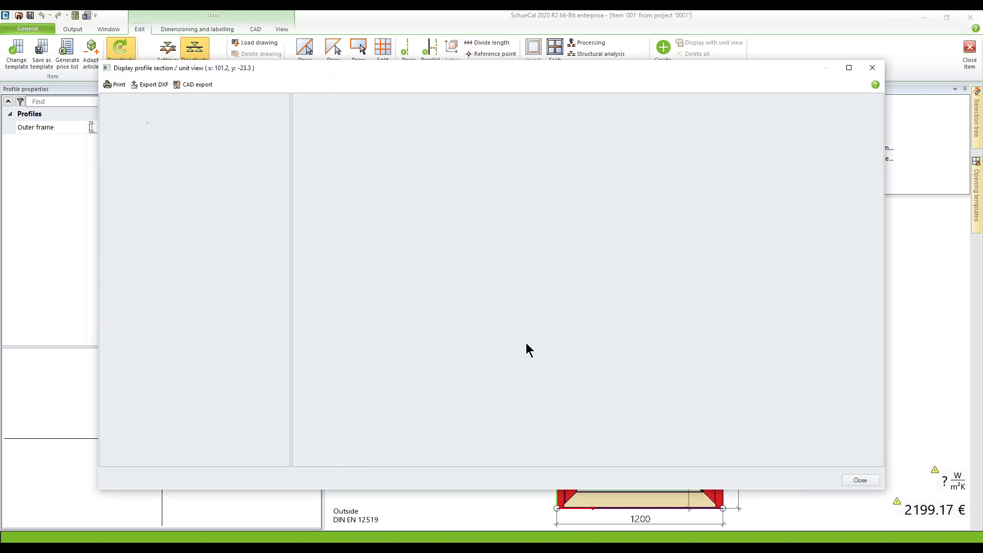
pyautogui.scroll(3, 605, 316)
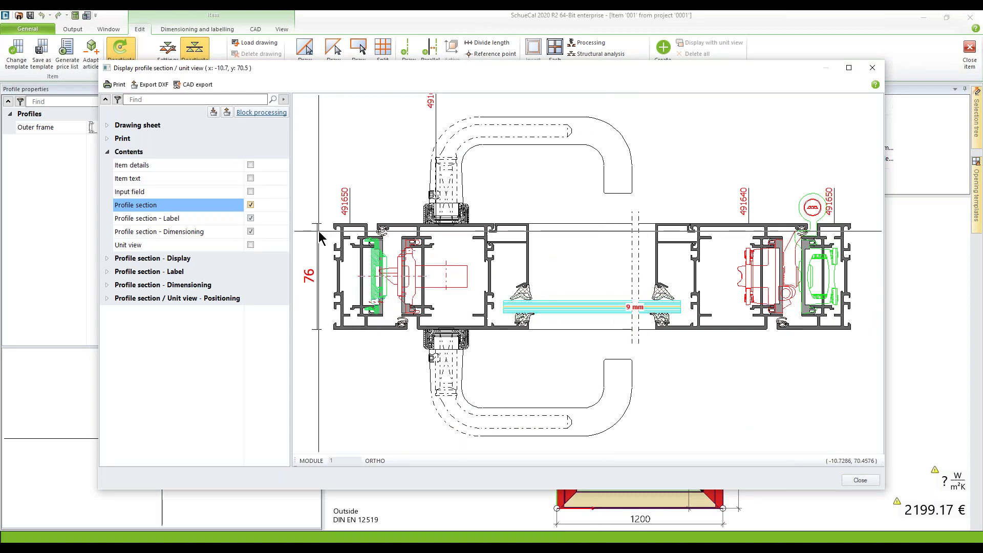
pyautogui.click(107, 272)
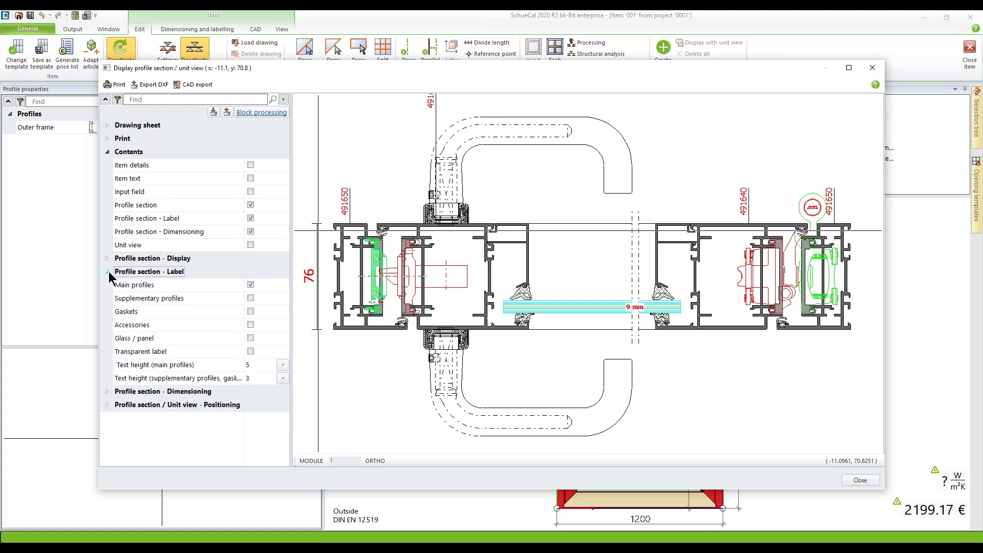
pyautogui.click(250, 338)
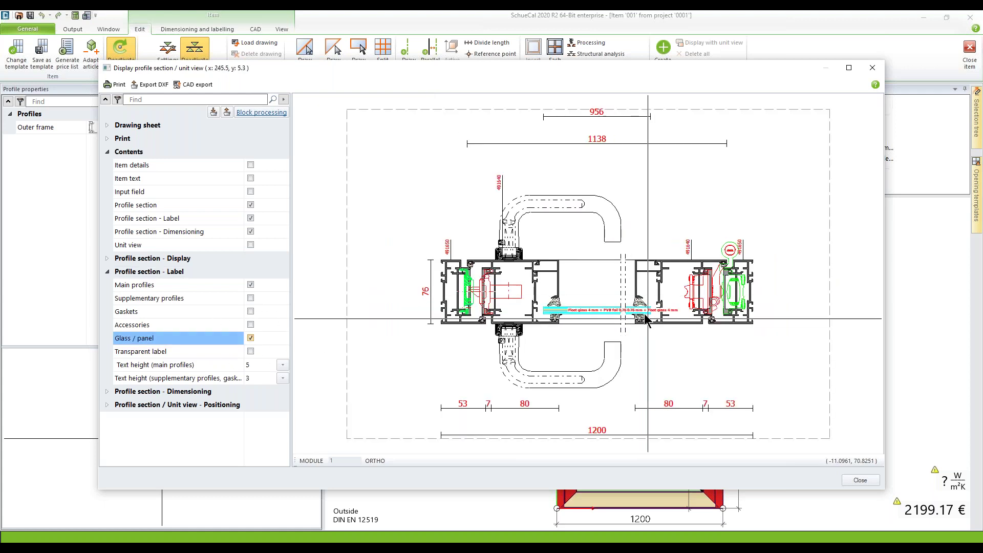
pyautogui.scroll(5, 644, 317)
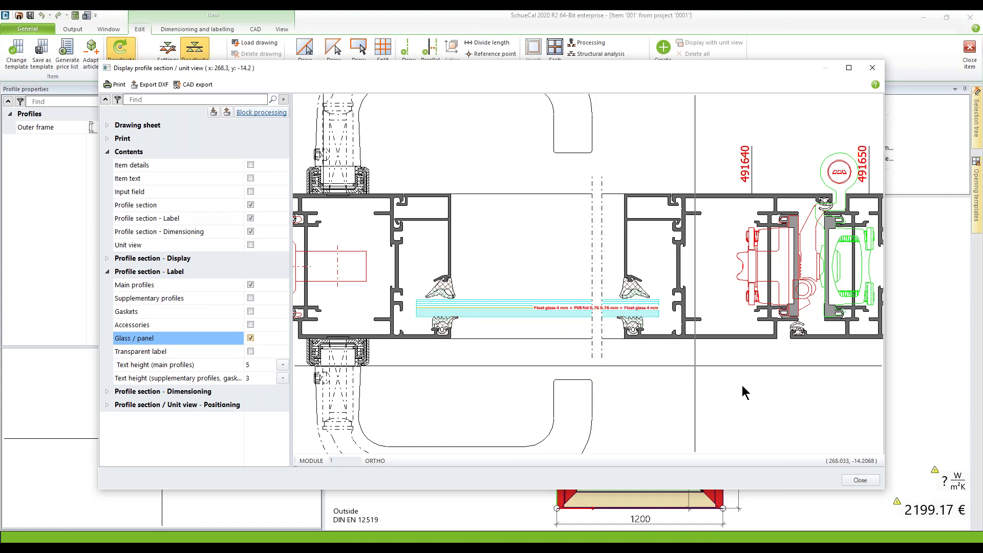
# Close the profile section and start the Glass/panel composition list from the Output tab.
pyautogui.click(860, 480)
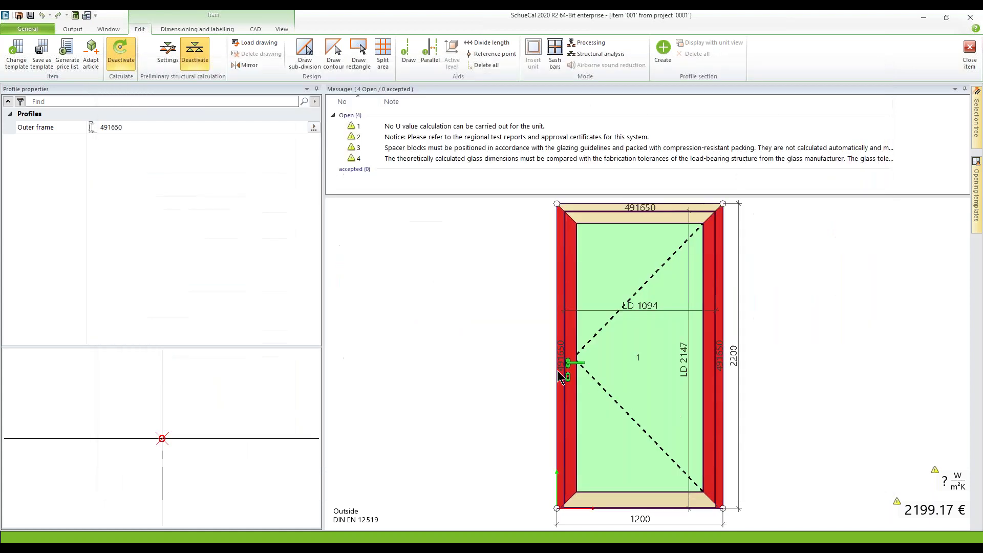
pyautogui.click(476, 357)
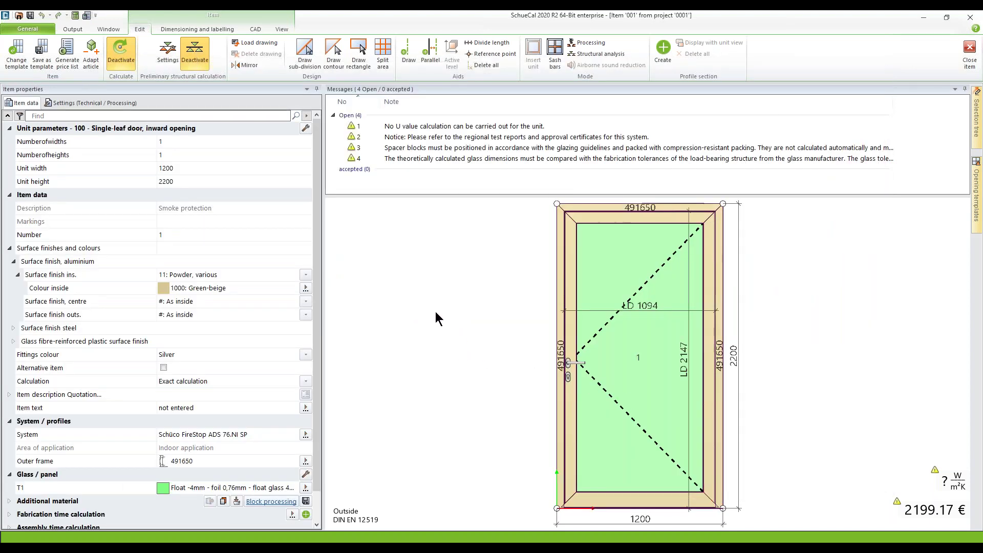
pyautogui.click(73, 29)
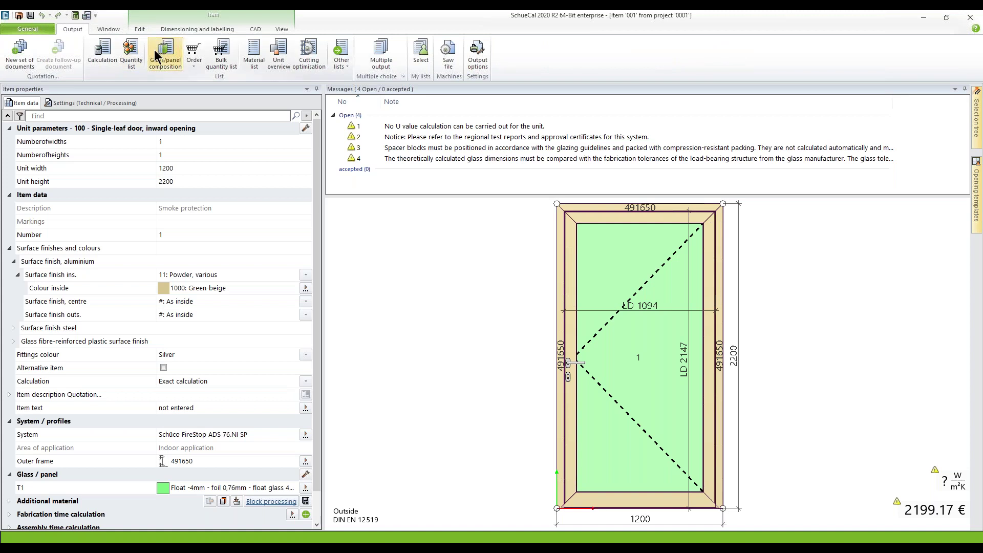
pyautogui.click(171, 57)
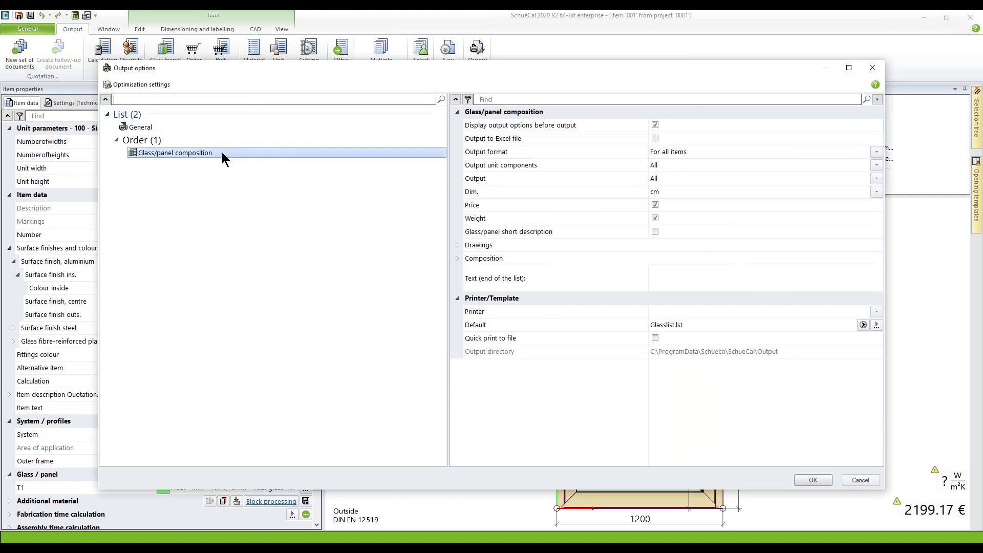
# Set the composition list's primary sort to Glass/panel type and generate it.
pyautogui.click(462, 262)
pyautogui.click(456, 257)
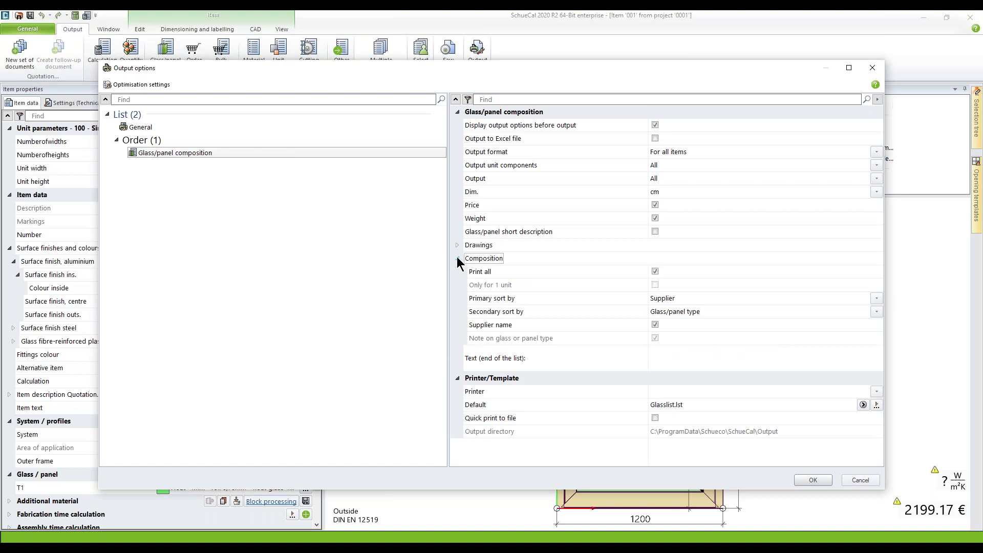
pyautogui.click(876, 299)
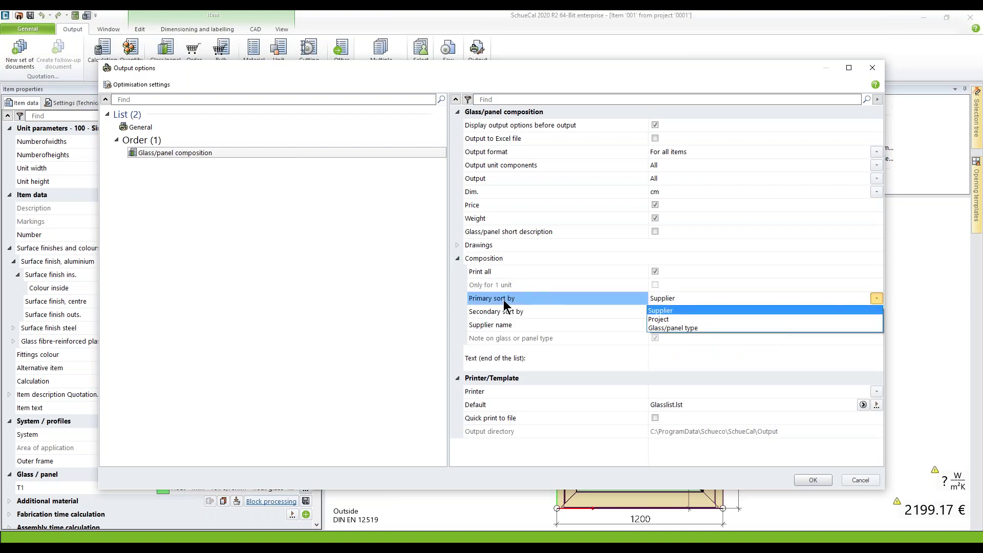
pyautogui.click(661, 328)
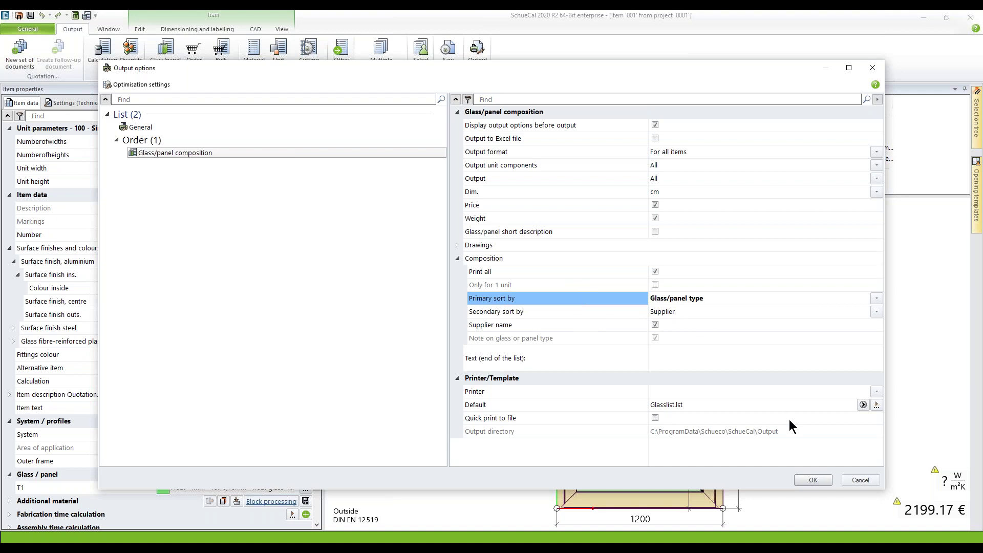
pyautogui.click(811, 480)
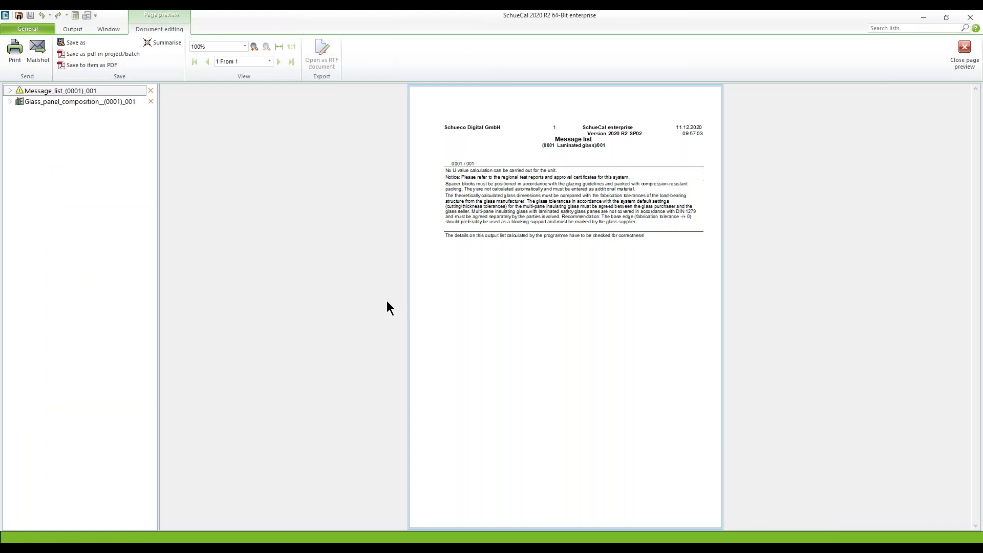
# Review the Glass_panel_composition document at 200% zoom down to its 239.80 € total, then close the preview.
pyautogui.click(9, 102)
pyautogui.click(47, 136)
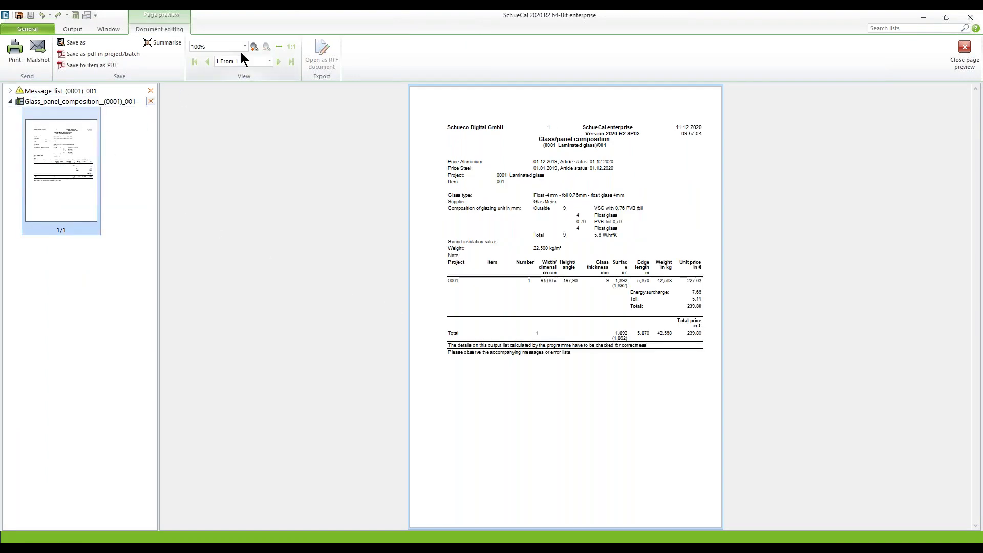
pyautogui.click(254, 46)
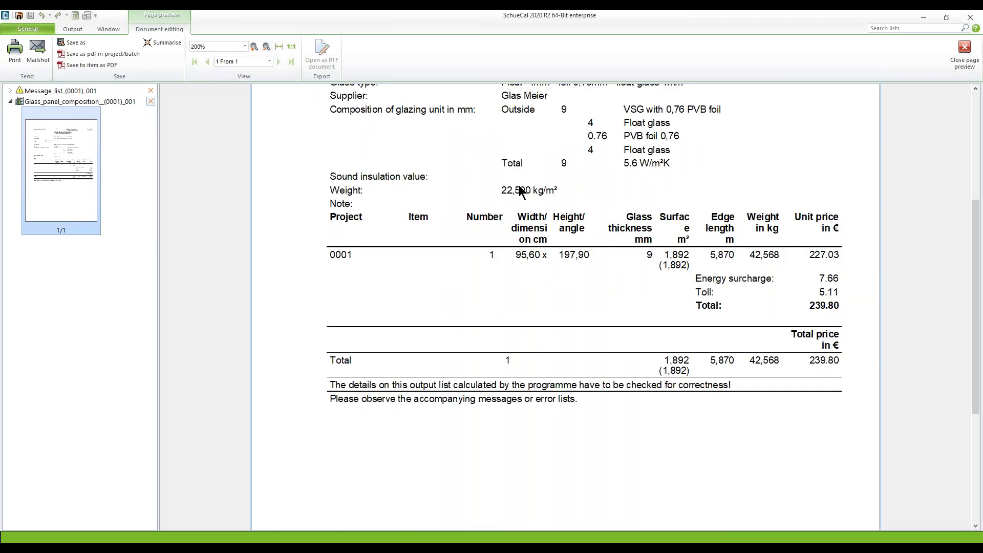
pyautogui.scroll(3, 553, 210)
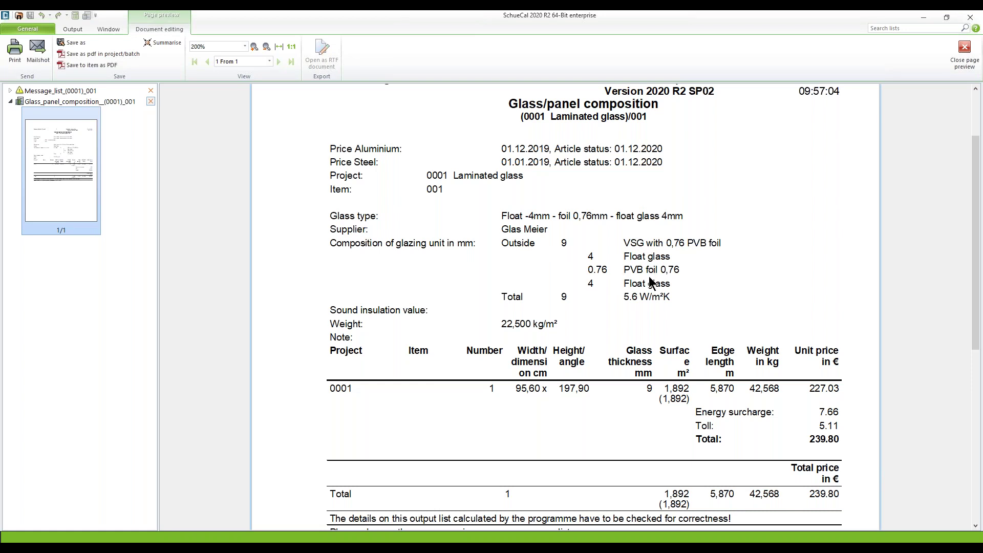
pyautogui.click(636, 289)
pyautogui.click(646, 301)
pyautogui.moveTo(663, 305); pyautogui.dragTo(656, 259)
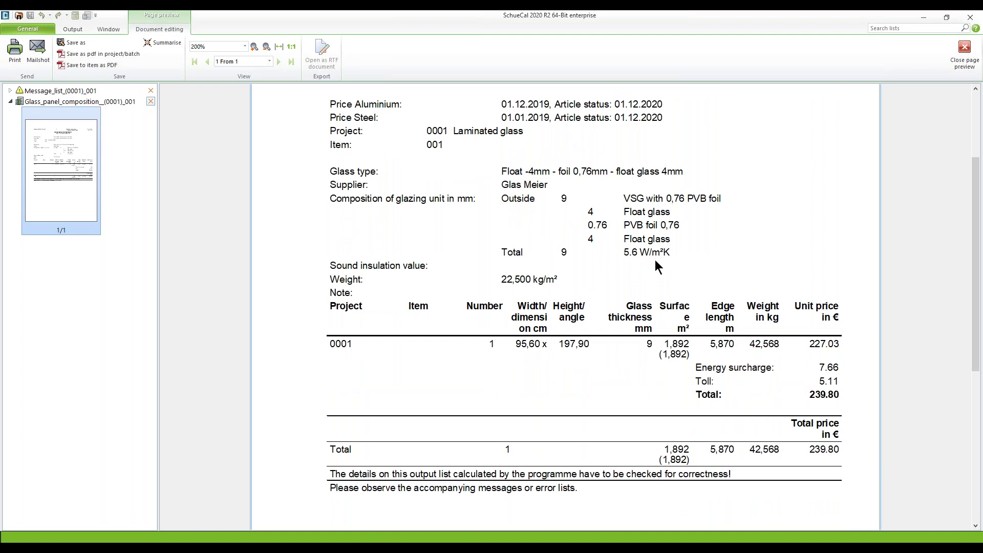
pyautogui.click(964, 54)
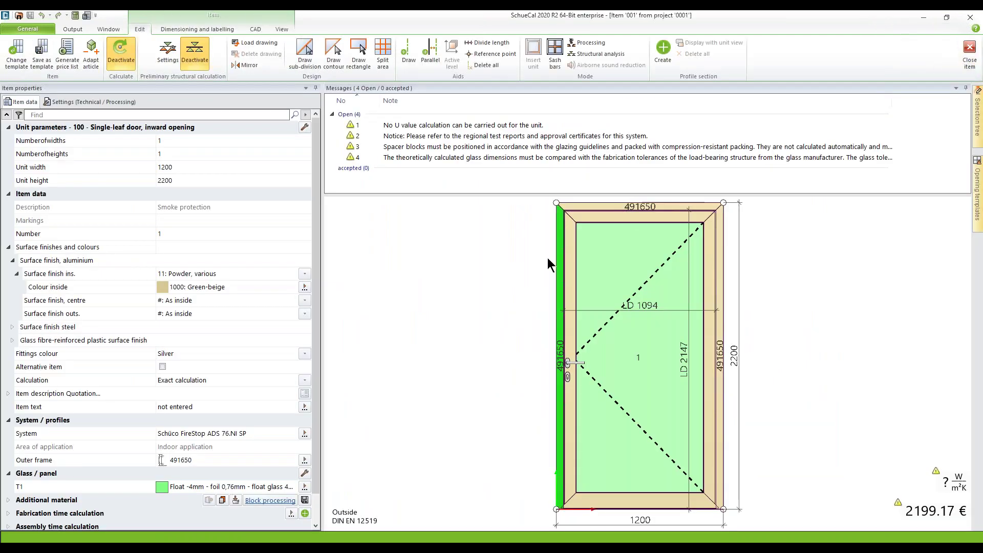